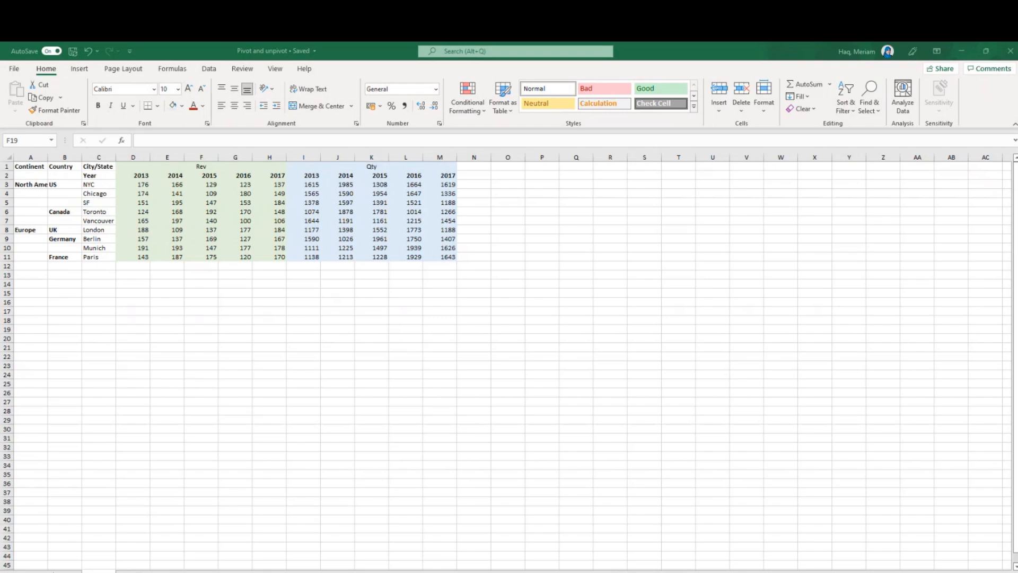
Switch to Power BI Desktop and open Sheet6 of Pivot and unpivot.xlsx for data transformation
mouse_move(427, 572)
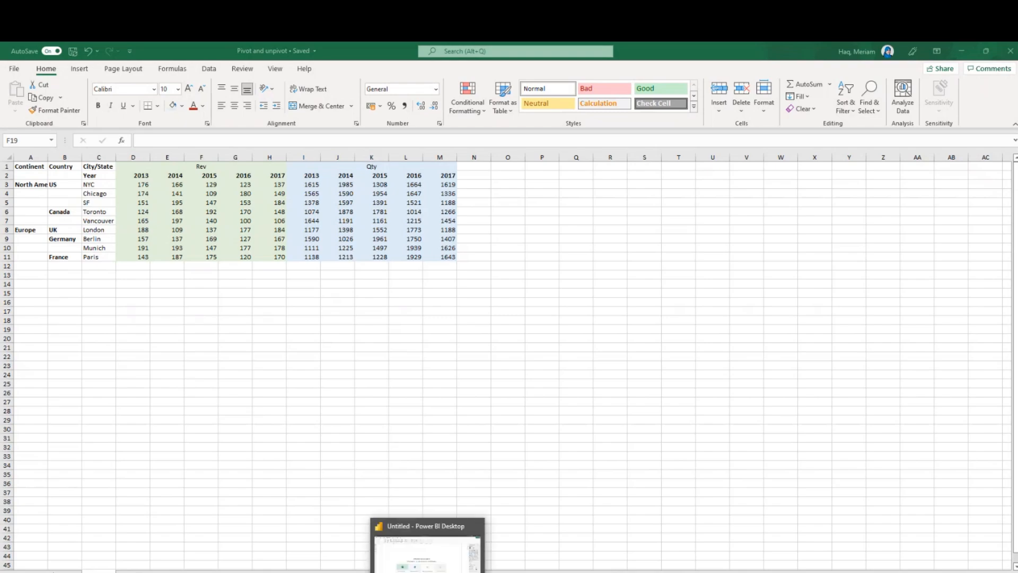
click(417, 534)
click(425, 546)
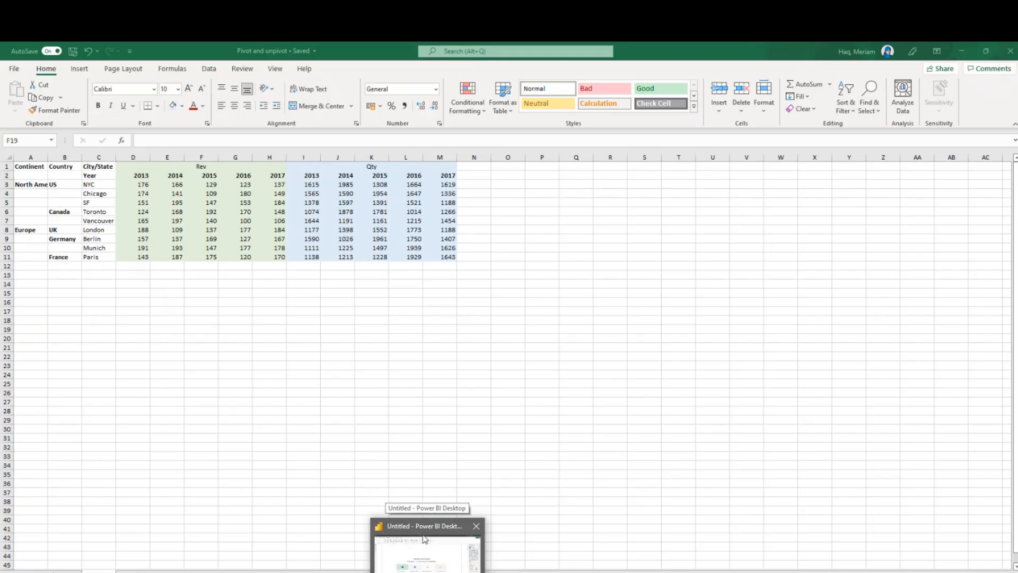
click(425, 539)
click(307, 236)
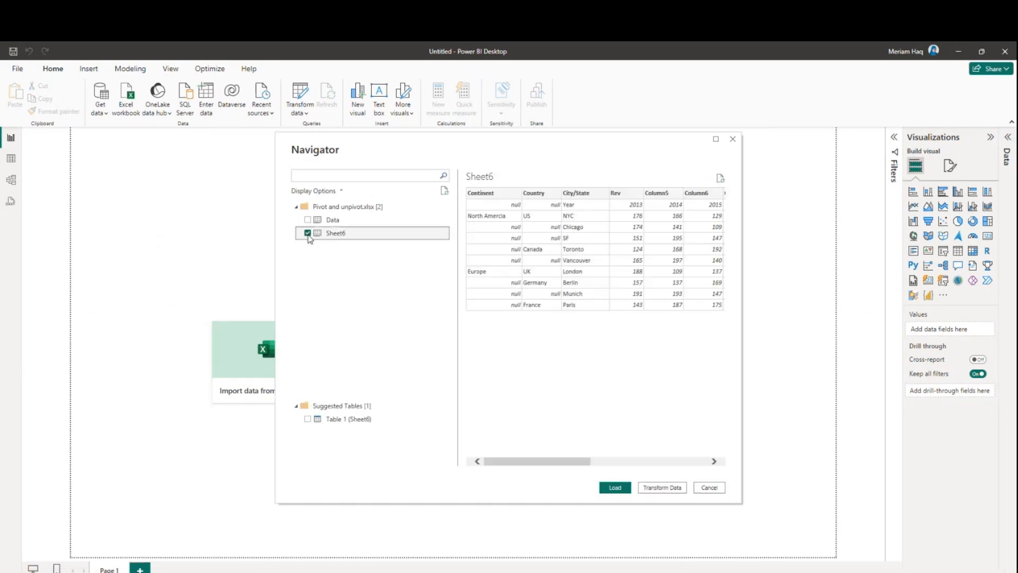
click(667, 488)
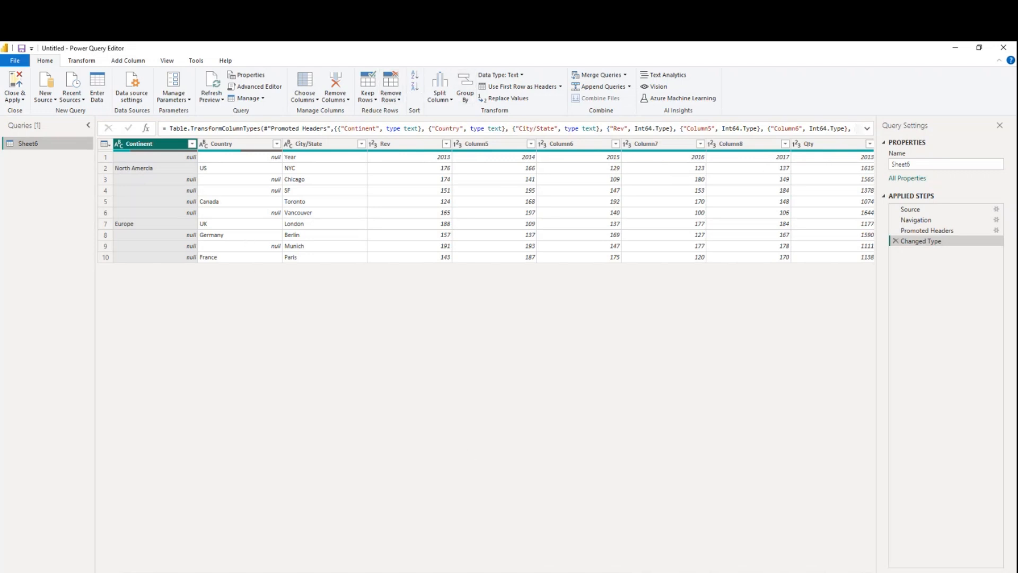
Review the columns of Sheet6 and promote the first row, which holds the years, to column headers
scroll(351, 169, right, 3)
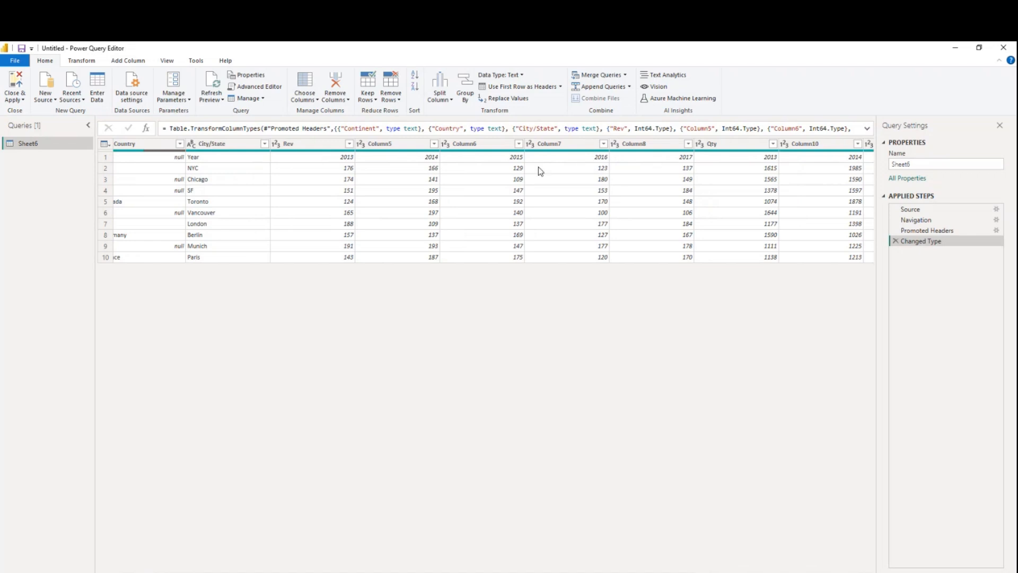
drag(446, 572, 585, 572)
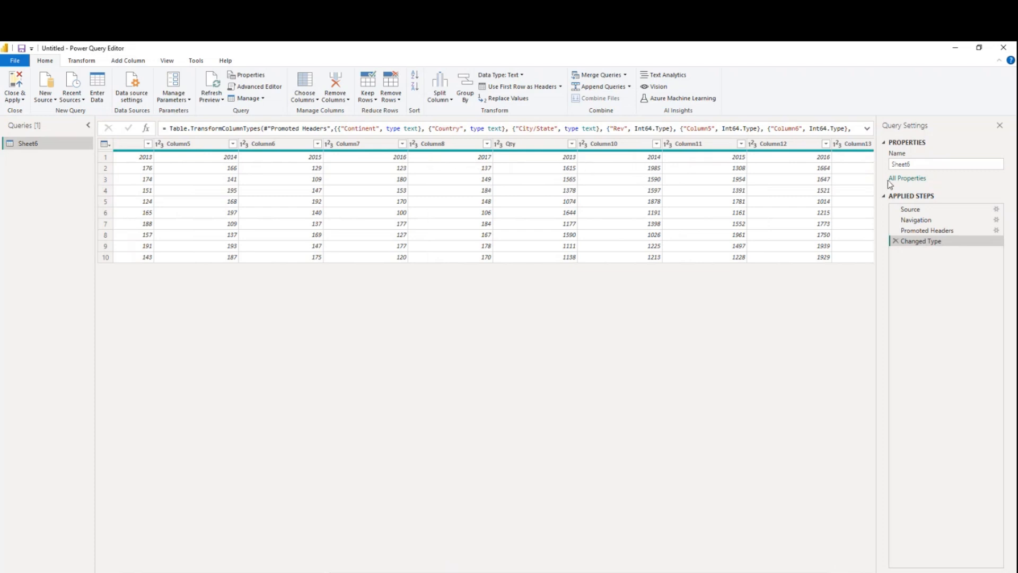
drag(633, 571, 437, 571)
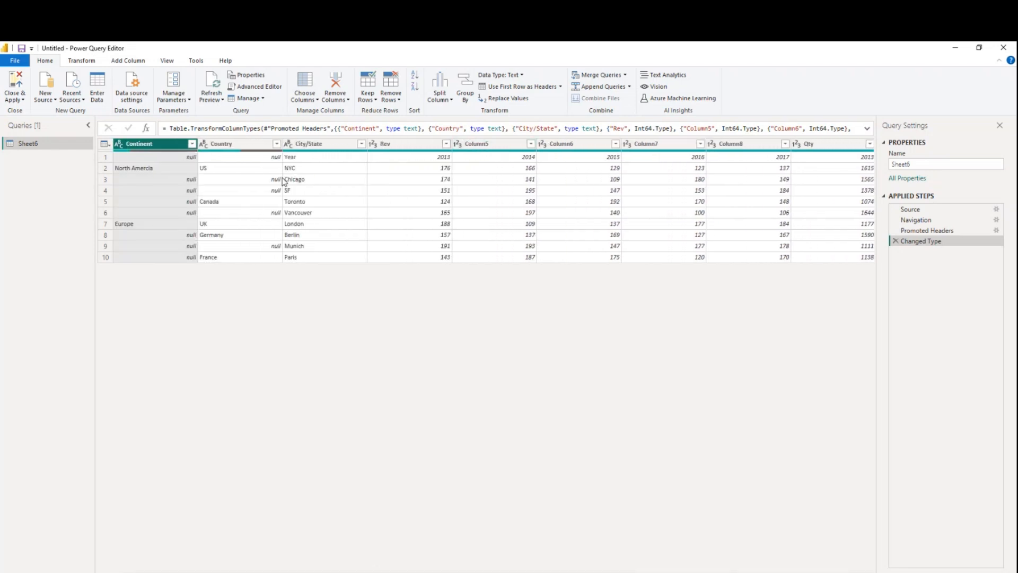
click(507, 88)
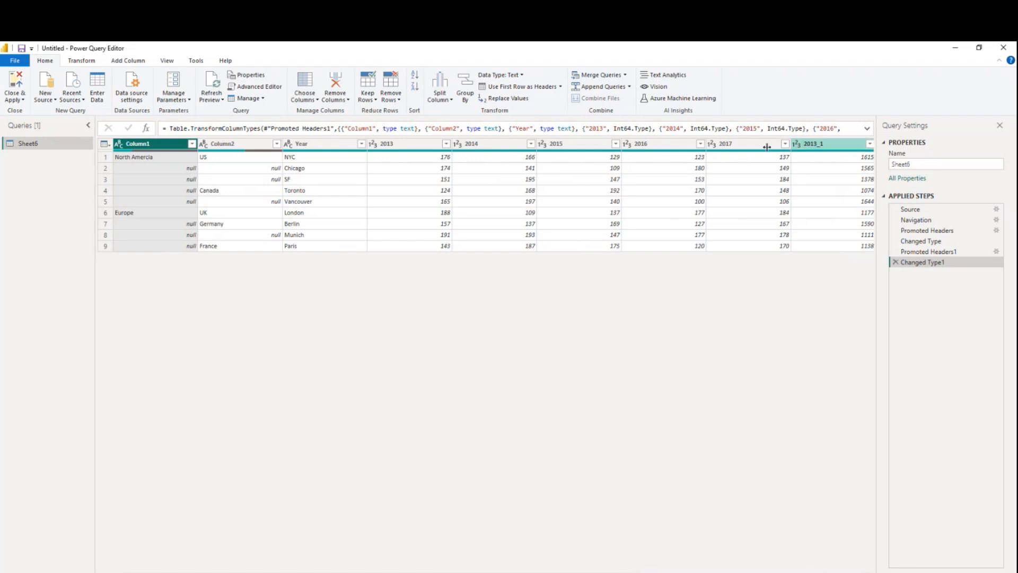
Rename Column1 as Continent and Column2 as Country
double_click(146, 145)
text(Continent)
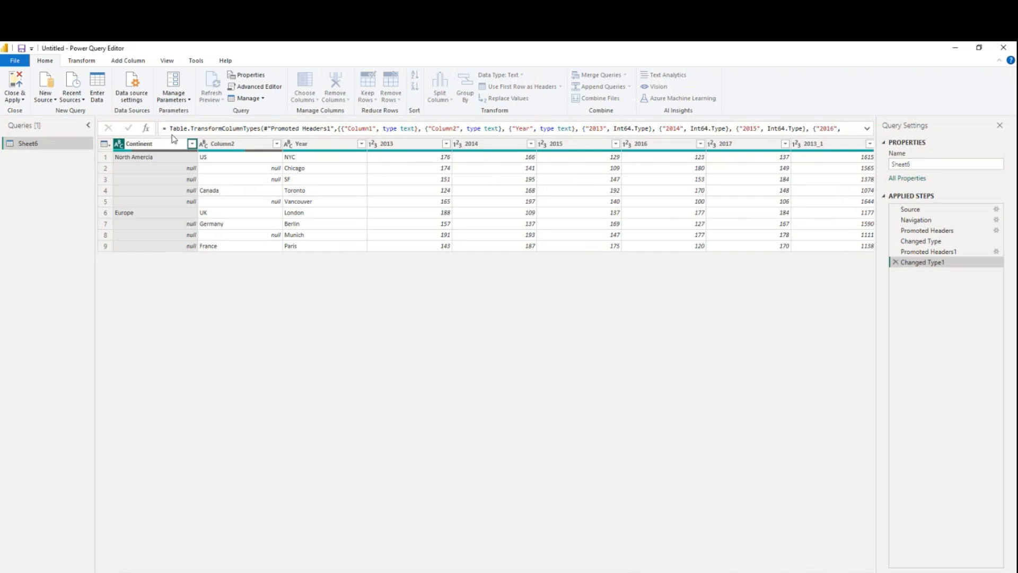
double_click(219, 143)
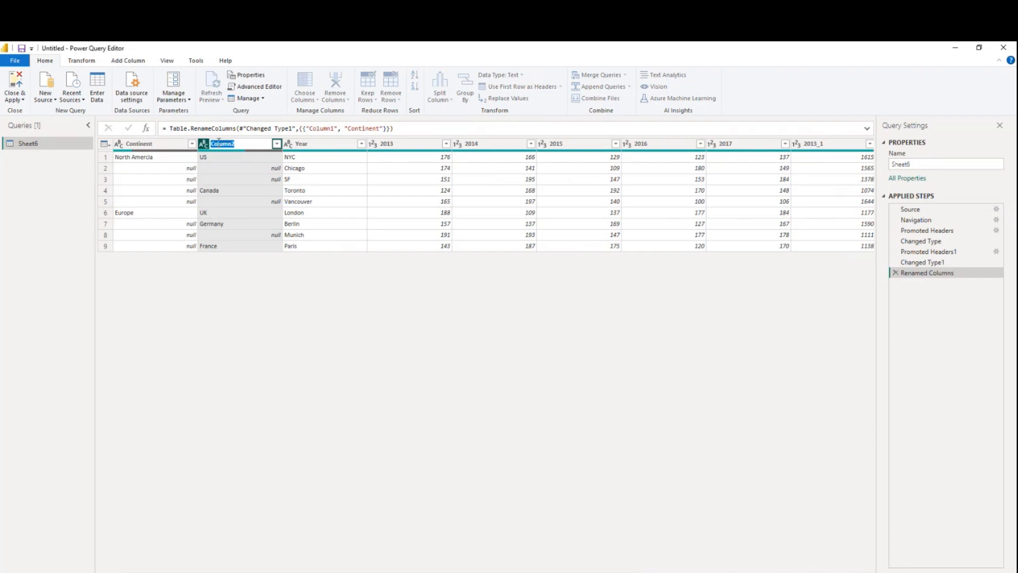
text(Country)
key(Return)
Rename the Year column, which holds the city names, as City
click(313, 146)
double_click(295, 149)
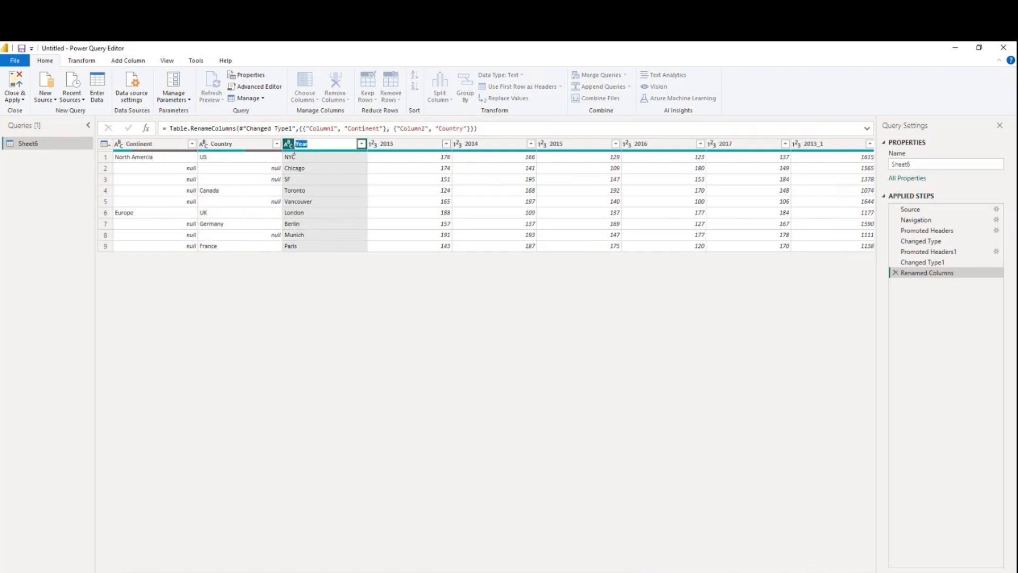
text(City)
key(Return)
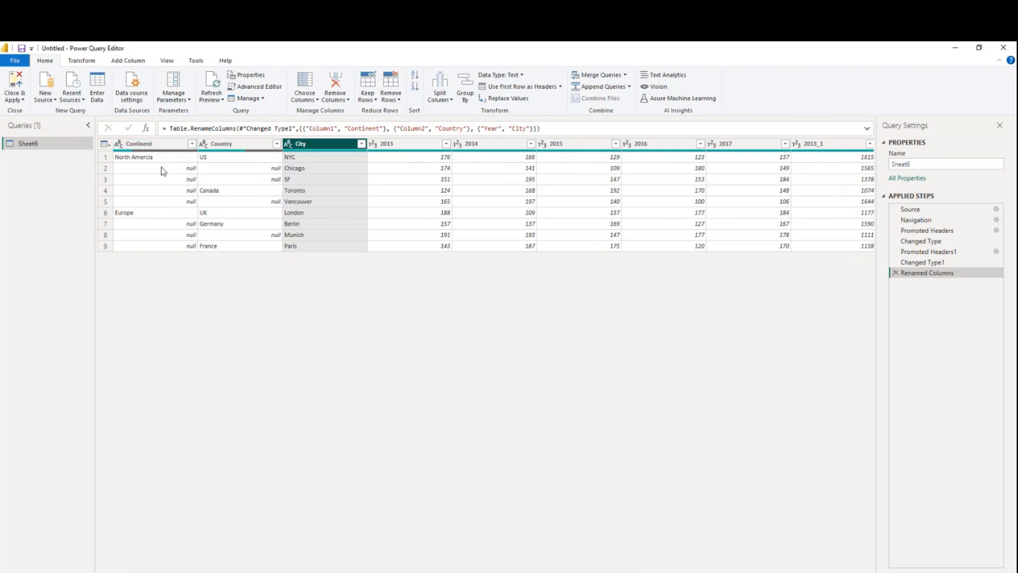
Fill the empty cells of the Continent and Country columns downward with the values above them
click(145, 158)
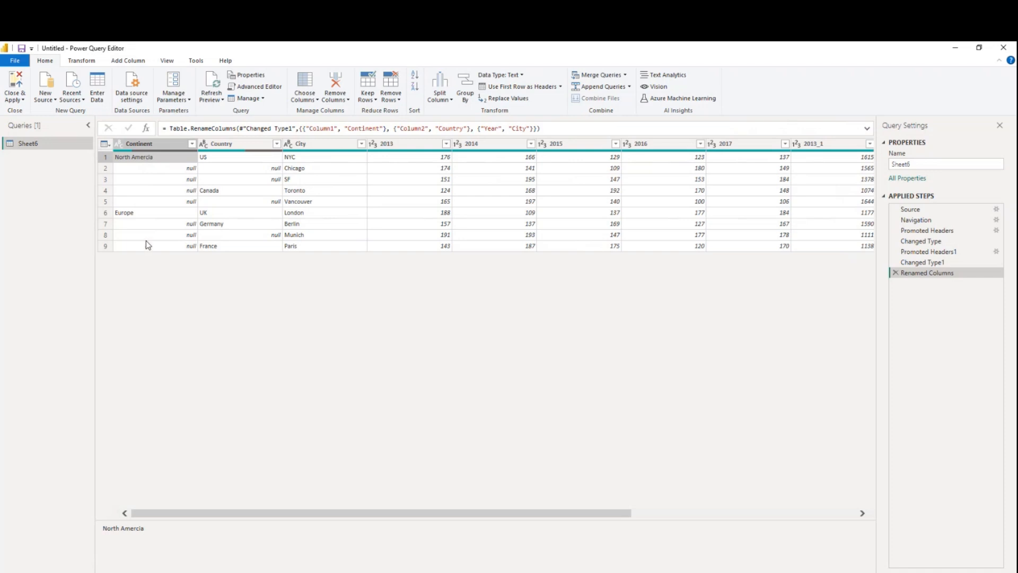
click(166, 145)
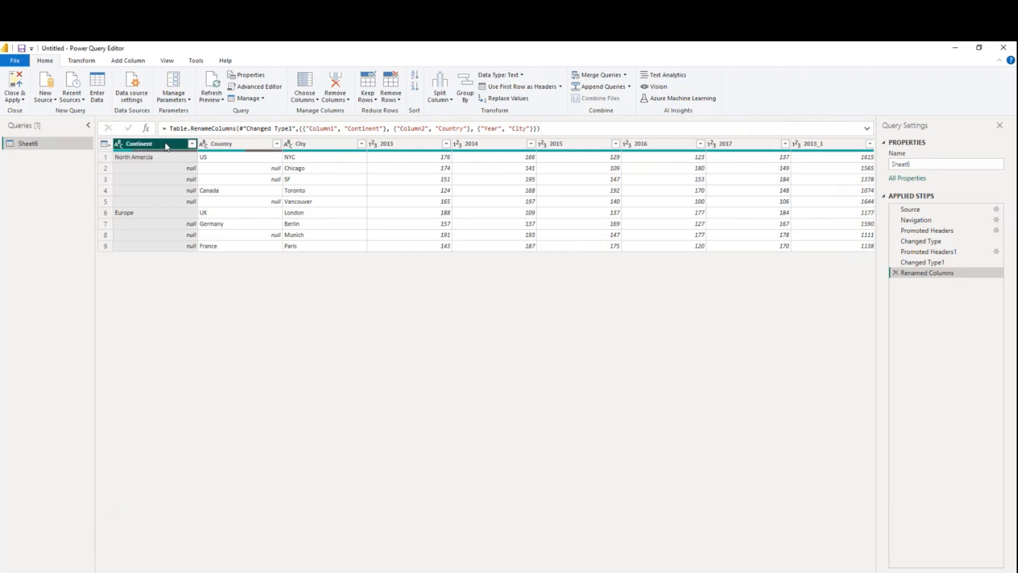
ctrl+click(223, 146)
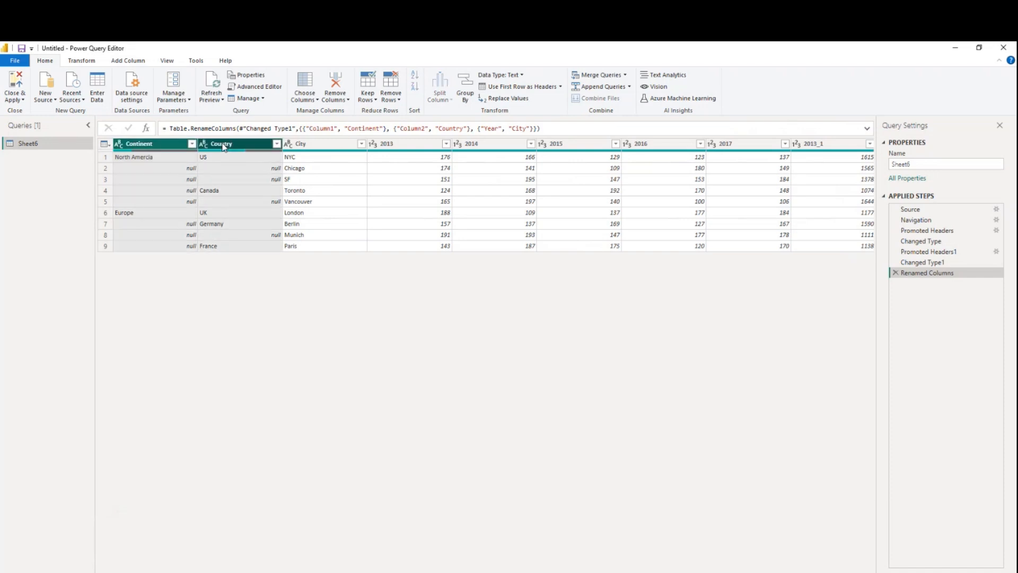
click(83, 61)
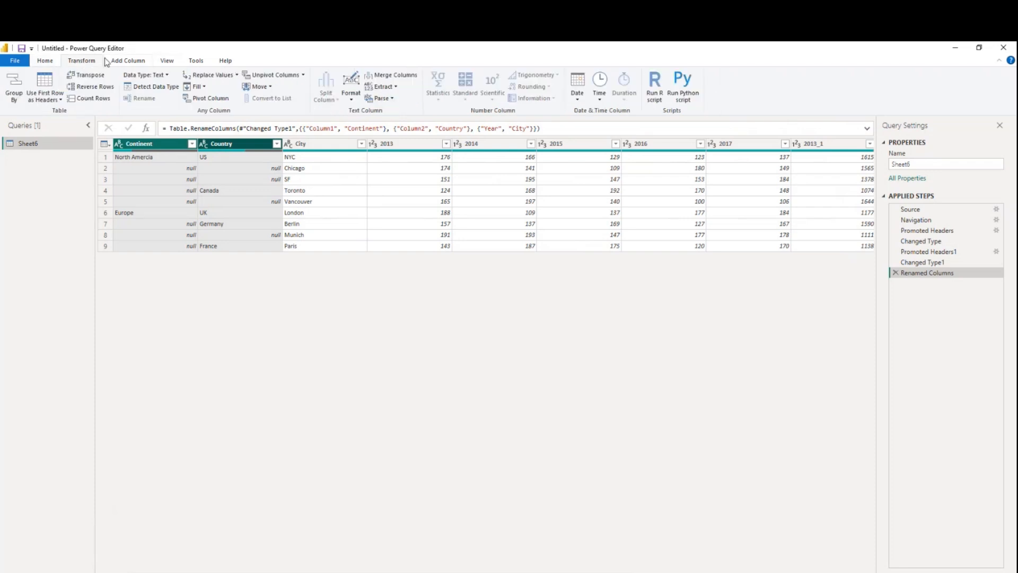
click(396, 87)
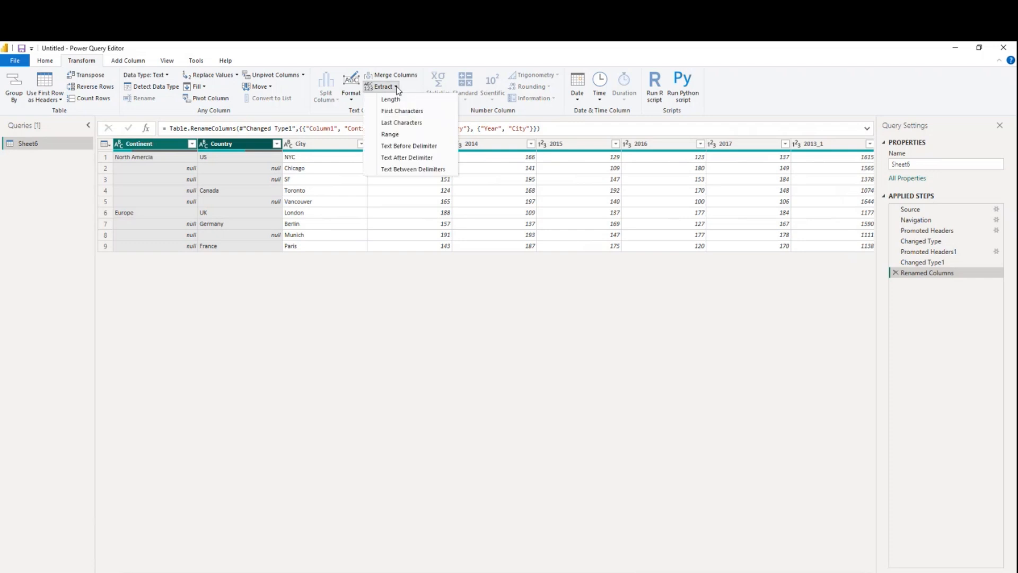
click(205, 88)
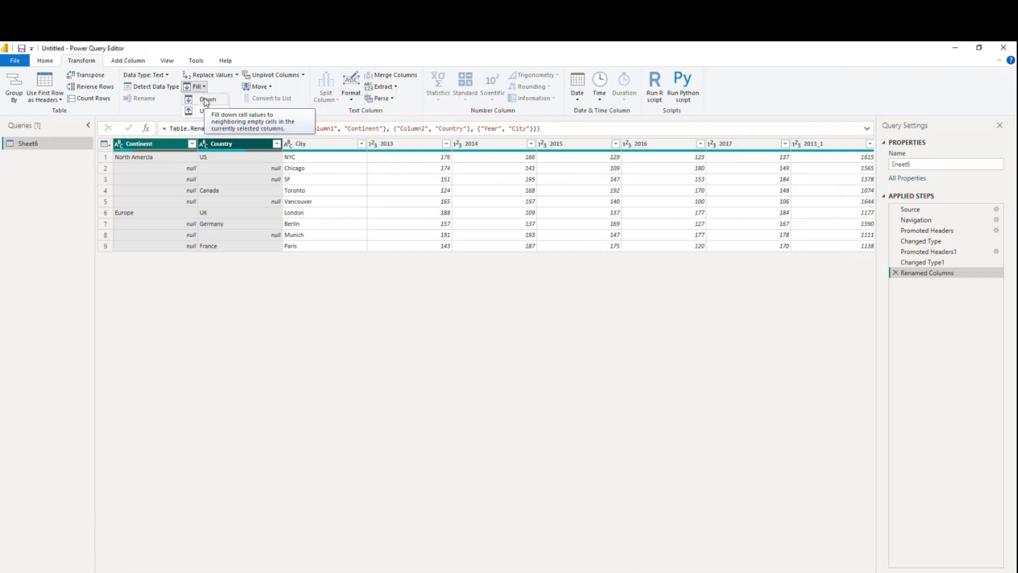
click(206, 100)
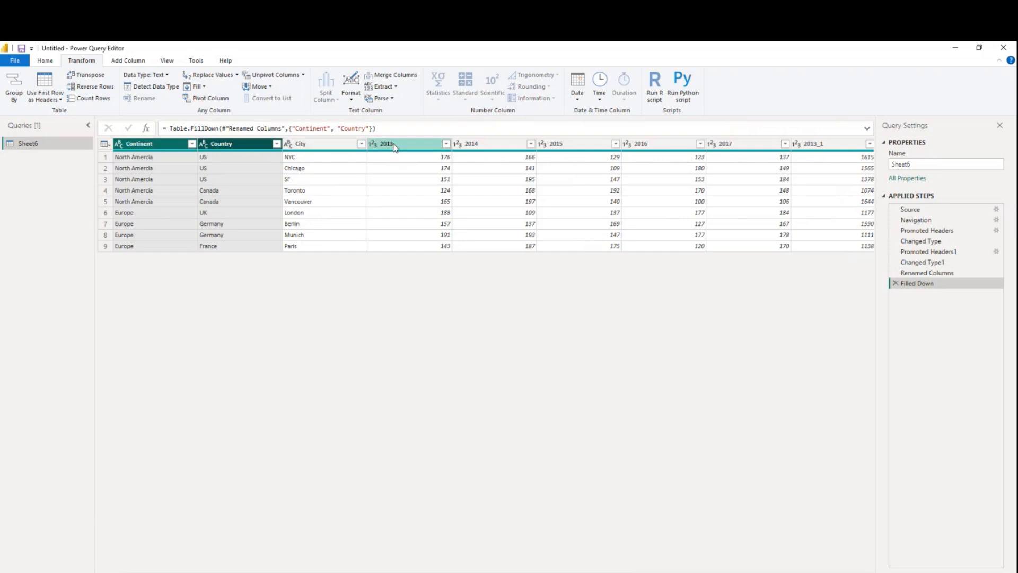
Unpivot all columns other than Continent, Country and City
click(134, 150)
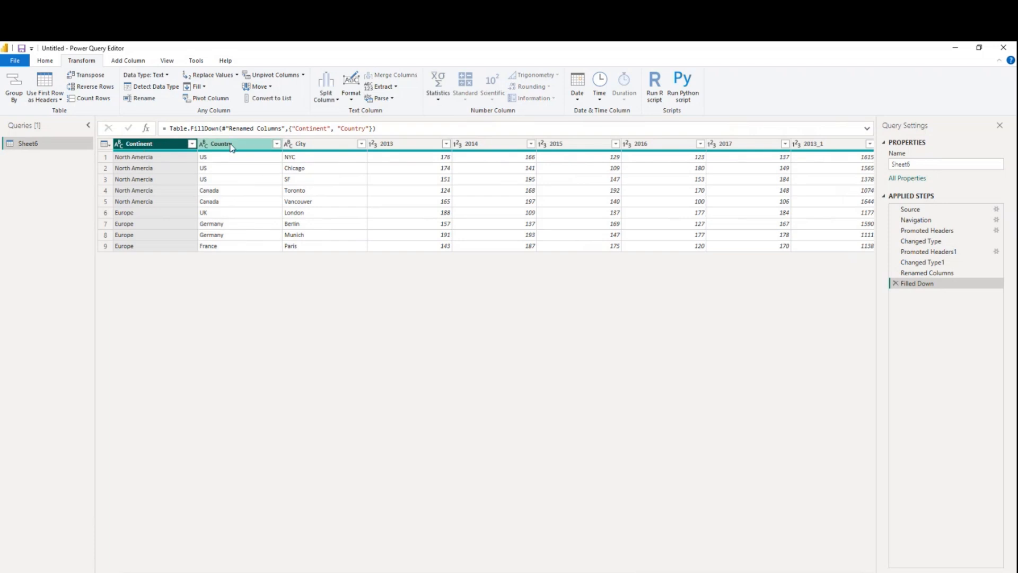
ctrl+click(231, 147)
ctrl+click(312, 145)
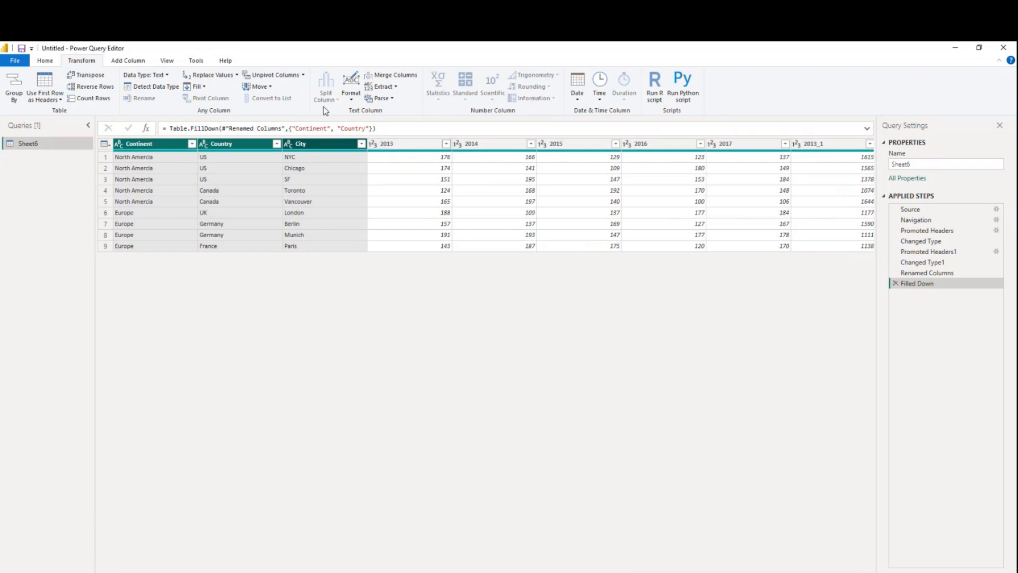
click(303, 80)
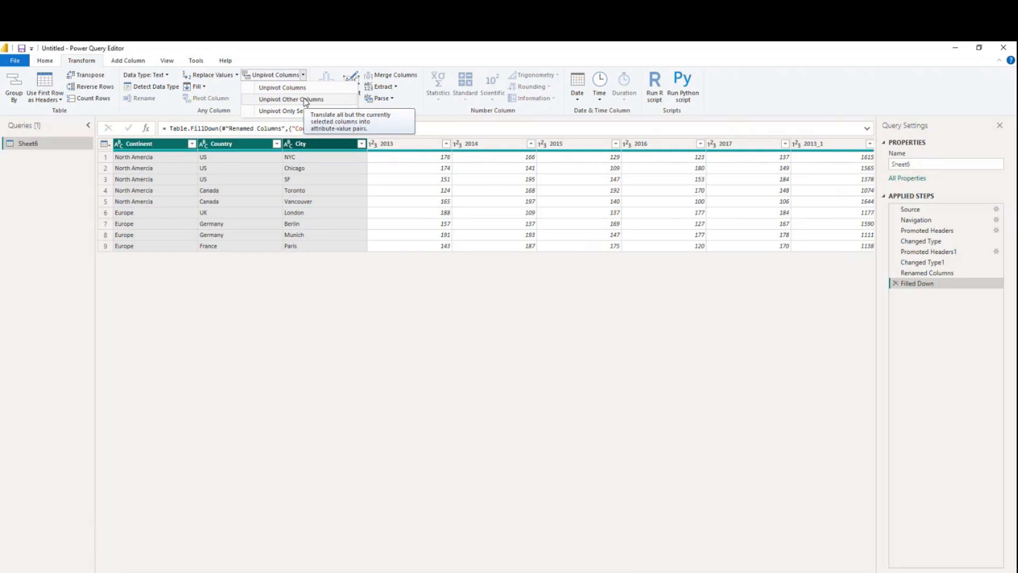
click(306, 100)
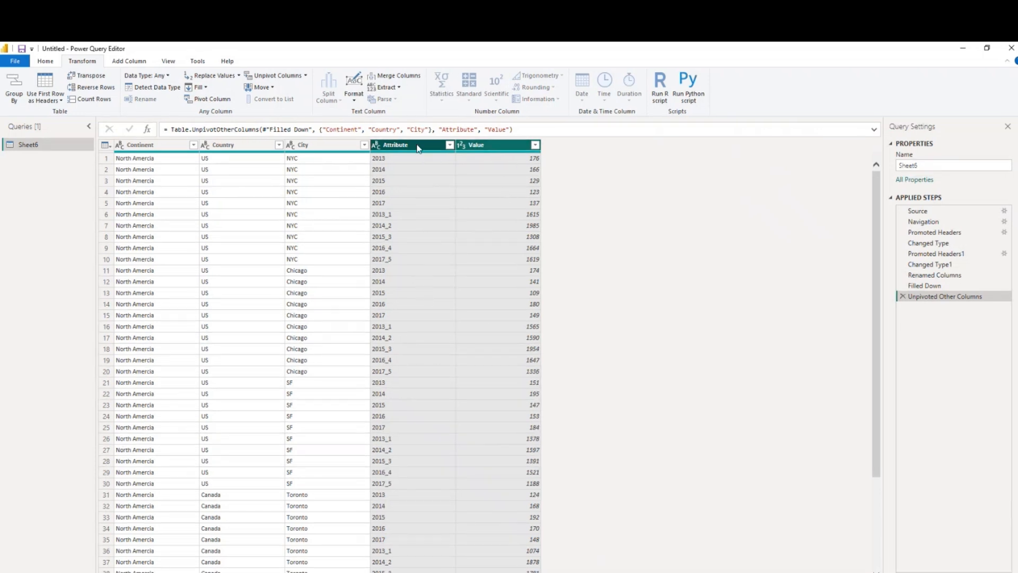
Start a conditional column whose condition tests whether Attribute contains an underscore (_)
click(129, 62)
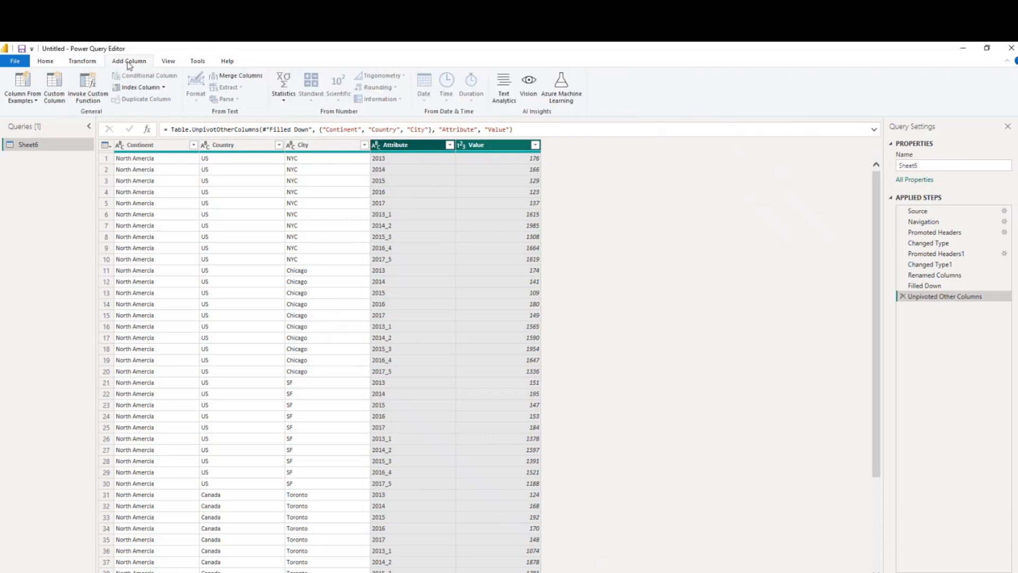
click(420, 146)
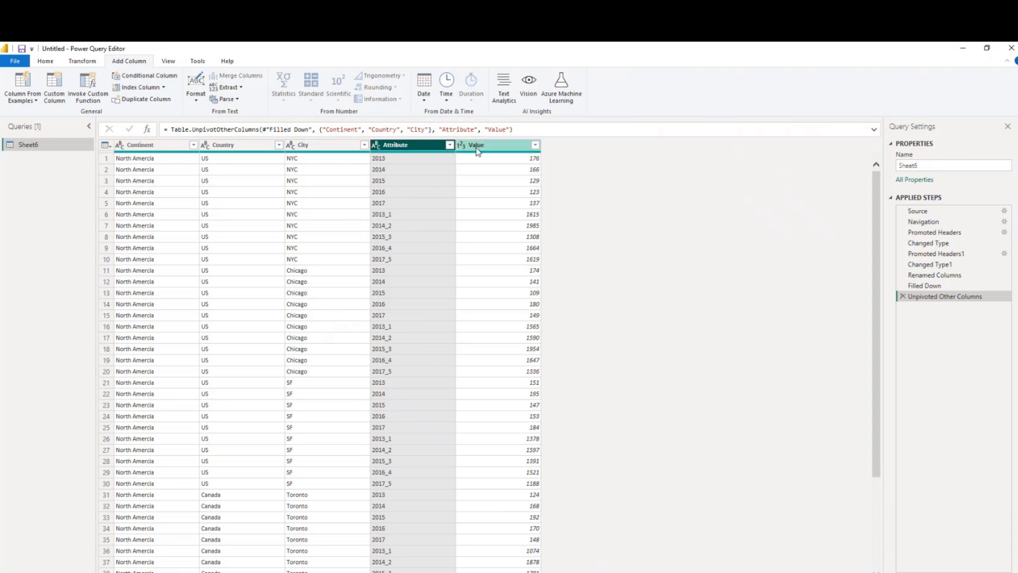
click(513, 147)
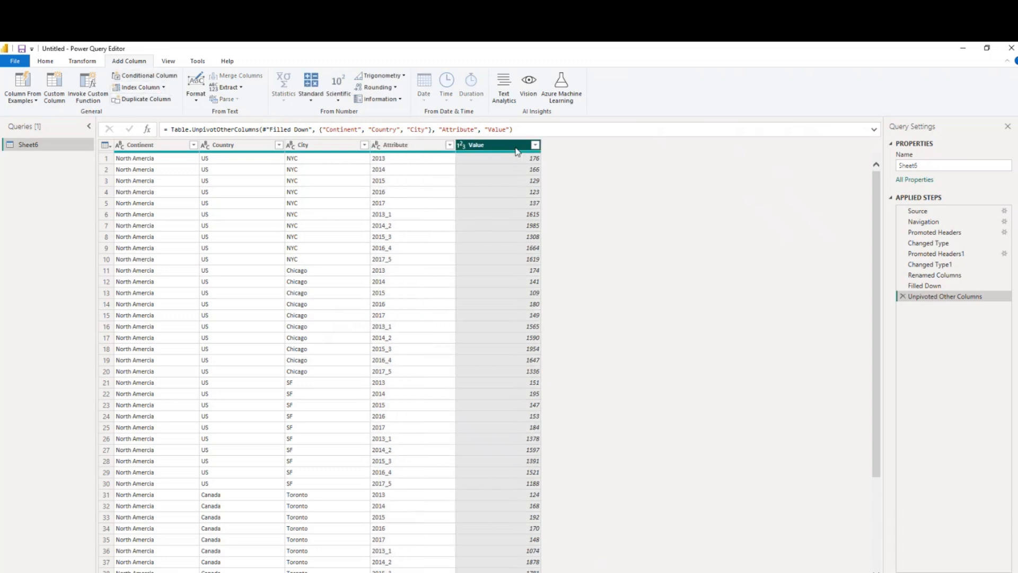
click(142, 77)
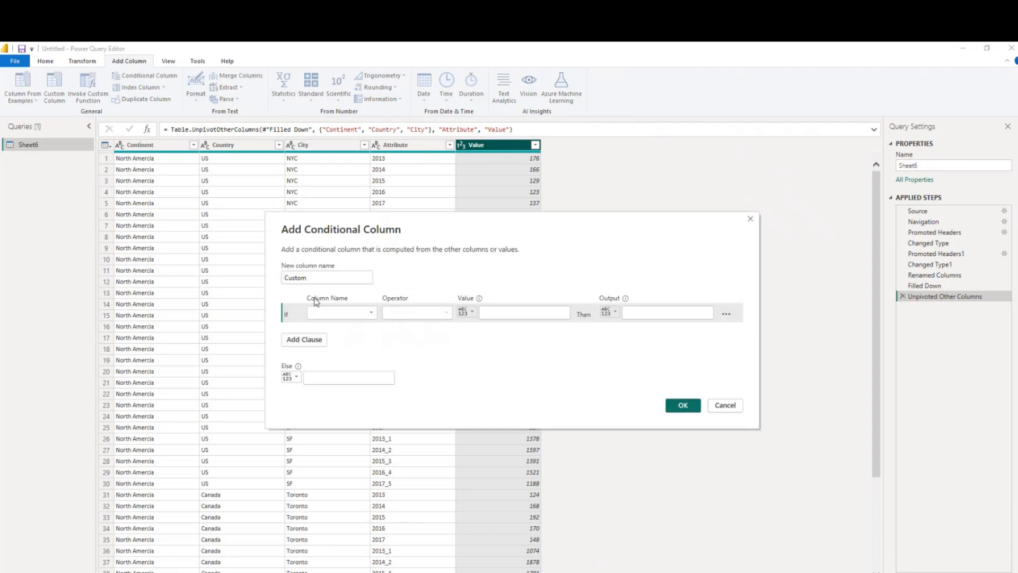
click(331, 314)
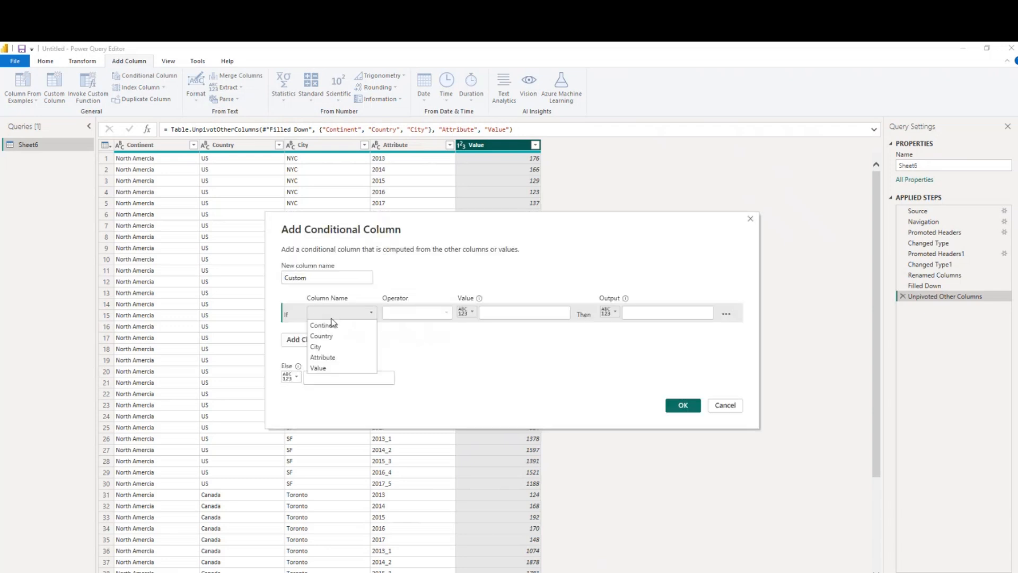
click(333, 358)
click(418, 314)
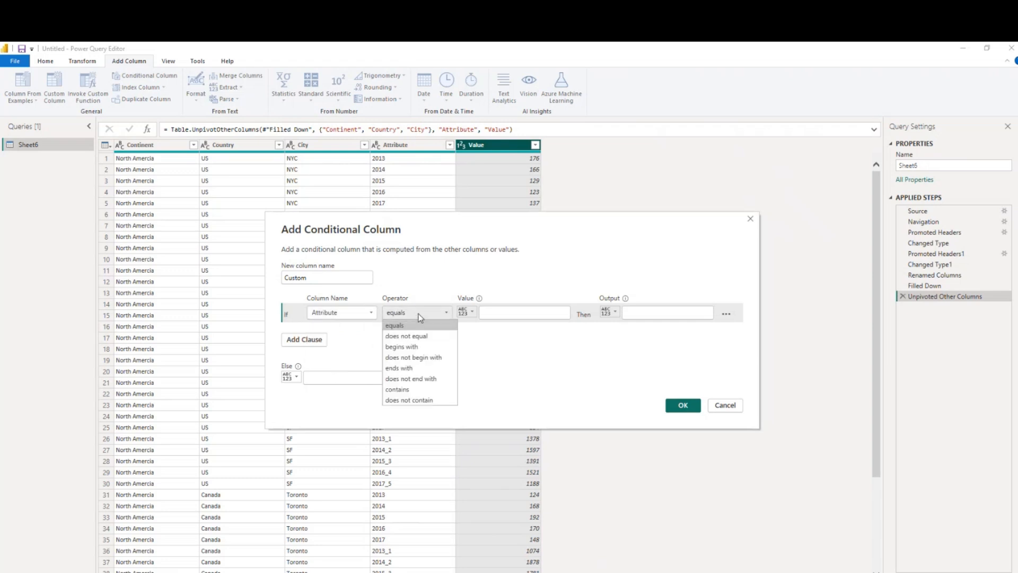
click(416, 390)
click(513, 314)
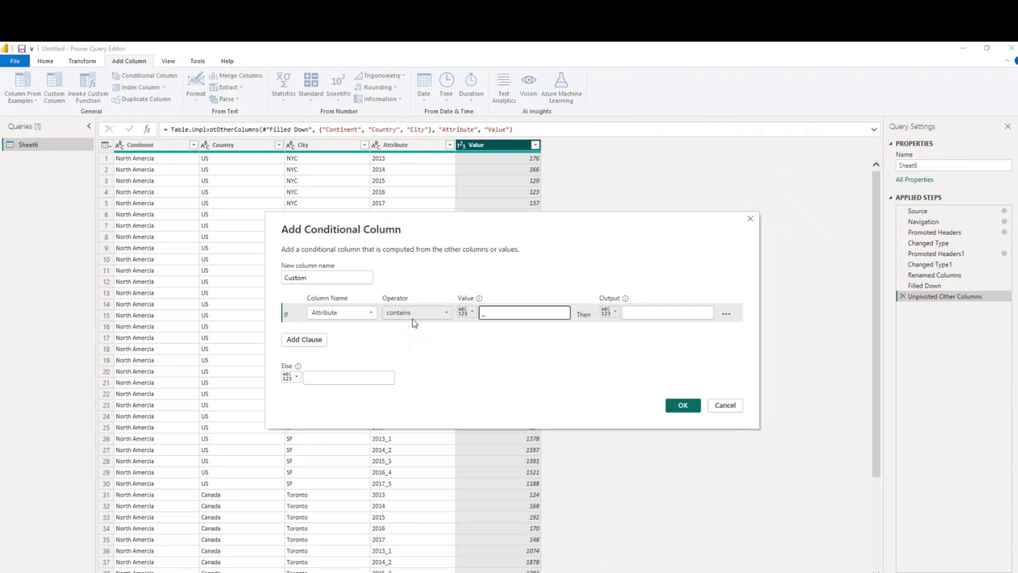
Set the conditional column's output to Quantity and its else value to Revenue, and create the column
drag(484, 236, 720, 243)
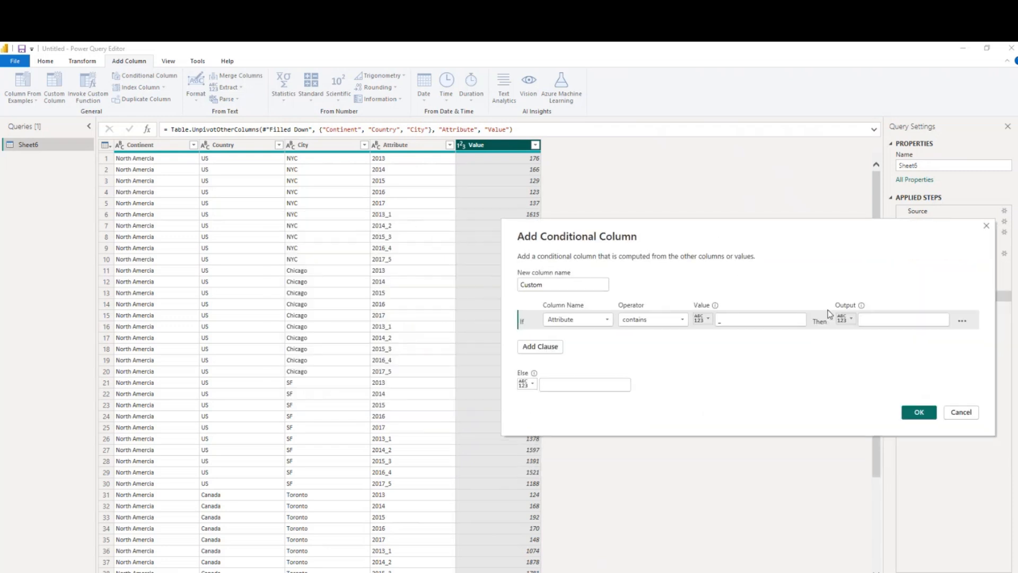
click(873, 318)
text(Quantity)
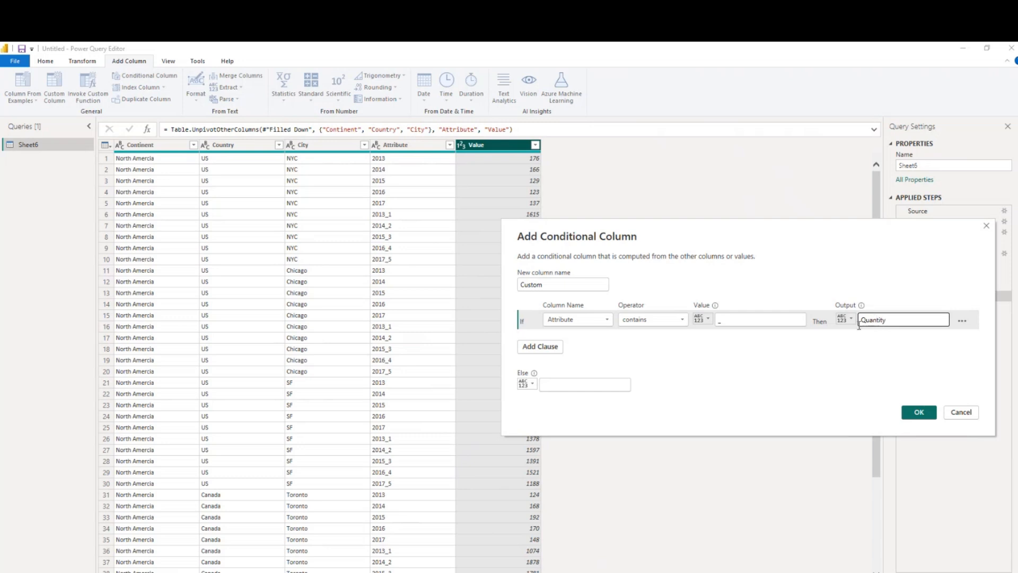
click(567, 387)
text(Revenue)
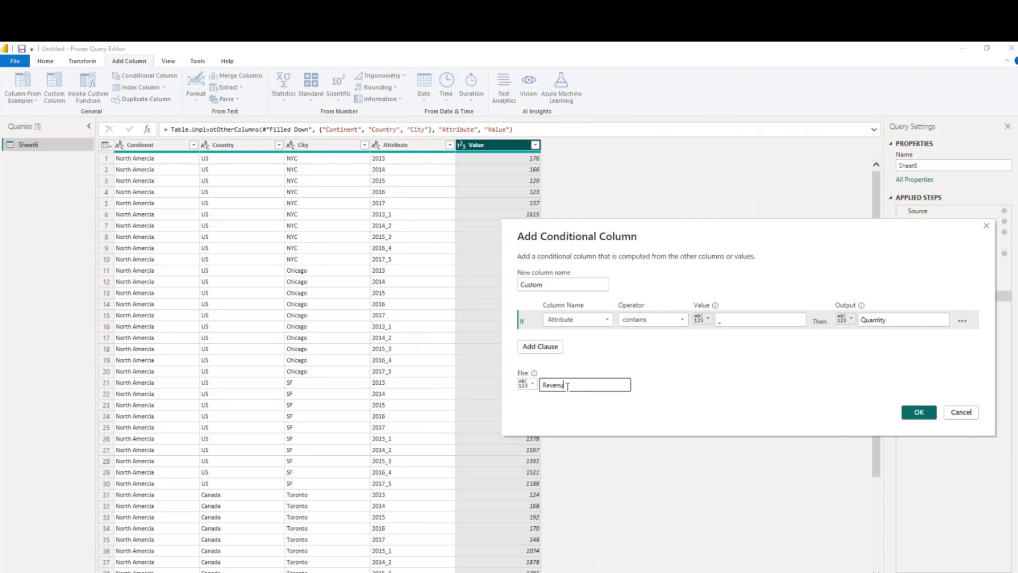
click(909, 413)
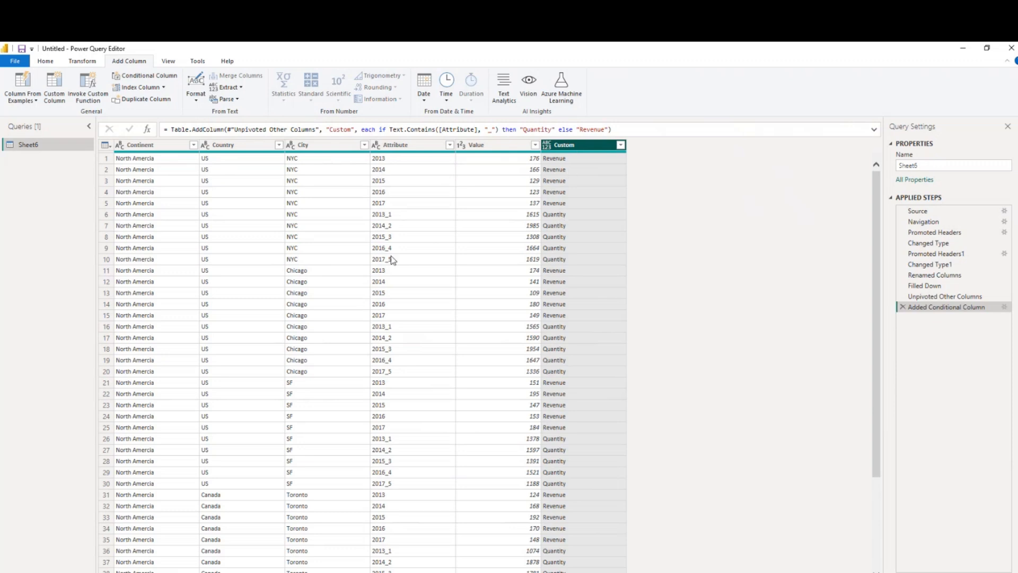
Try keeping only the first 4 characters of the Attribute column's values, and delete the resulting extraction from the applied steps
click(406, 148)
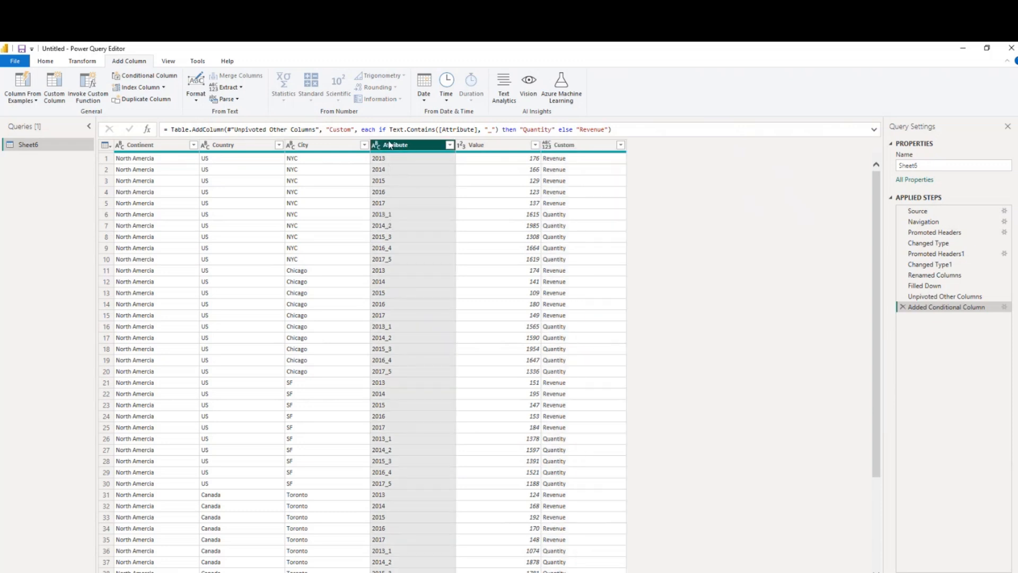
click(80, 62)
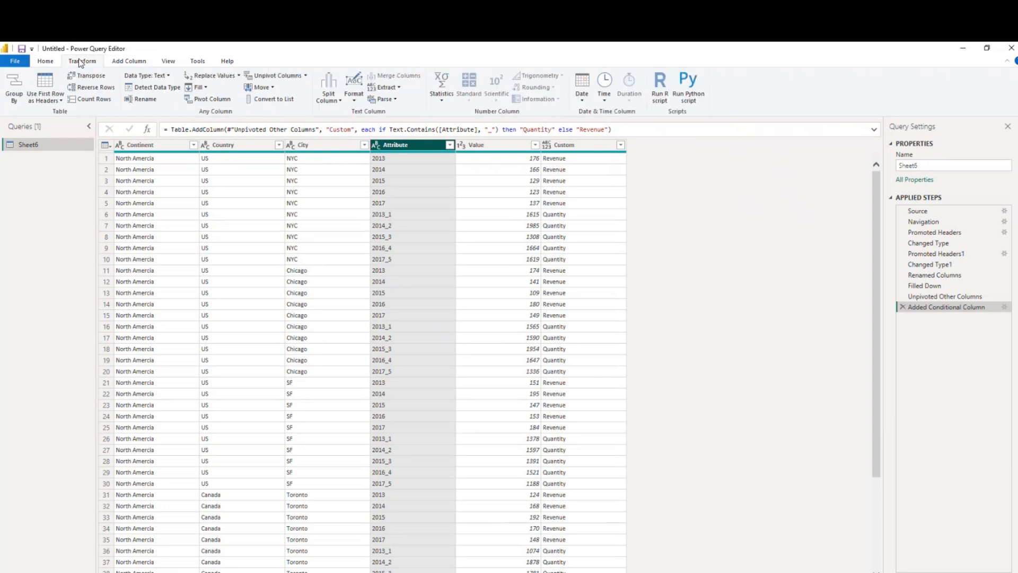
click(396, 89)
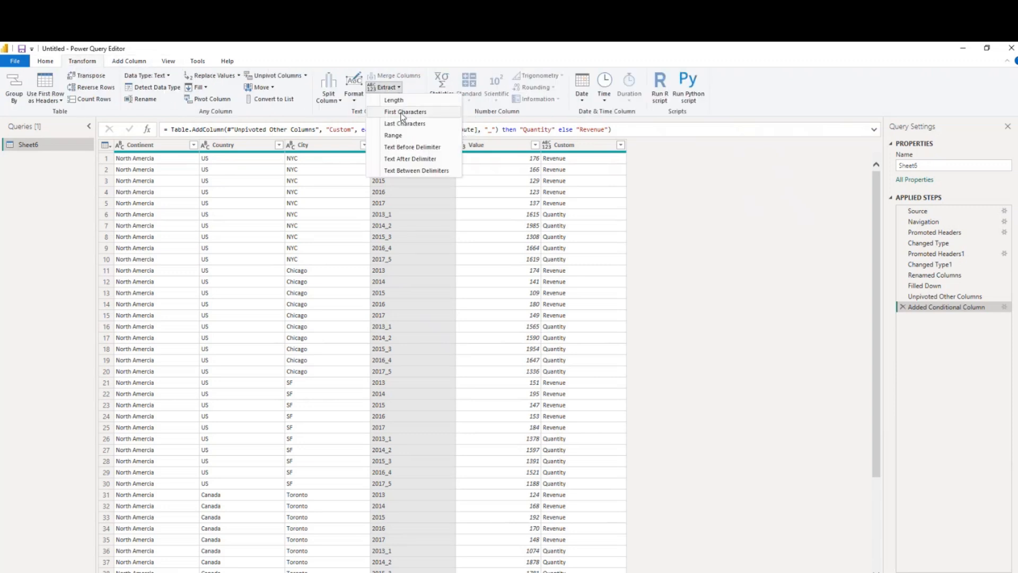
click(403, 113)
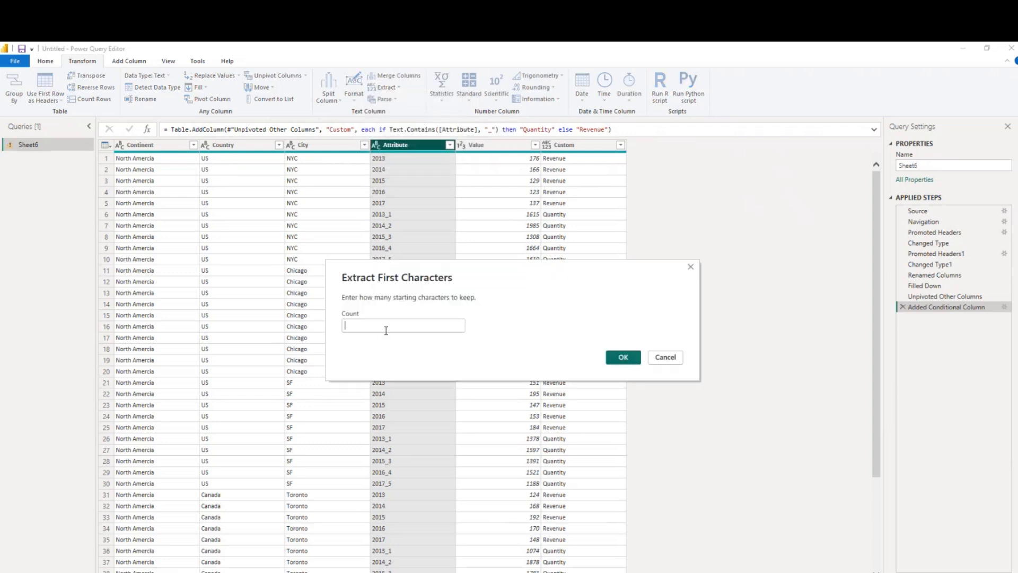
text(4)
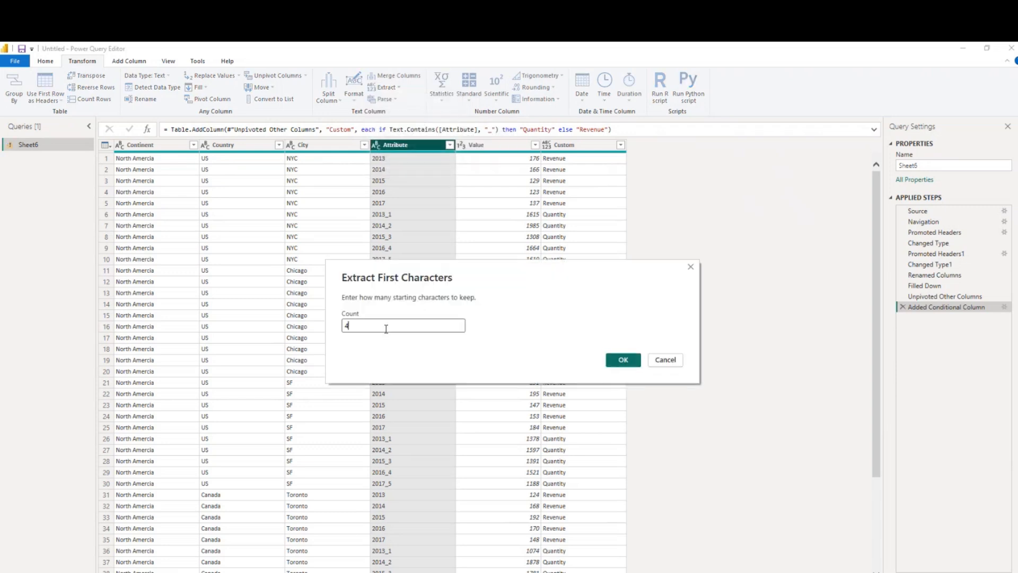
click(618, 365)
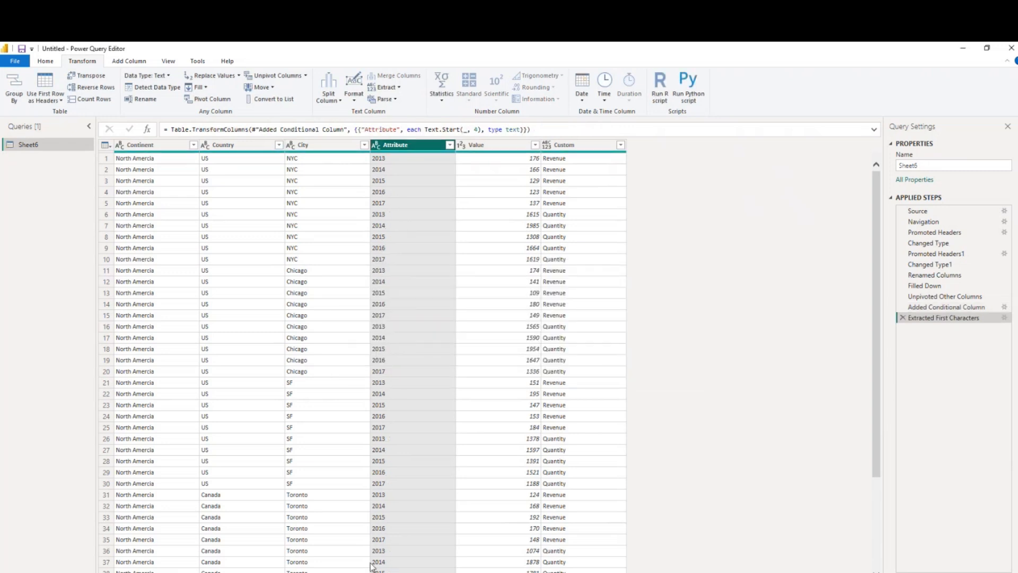
click(903, 318)
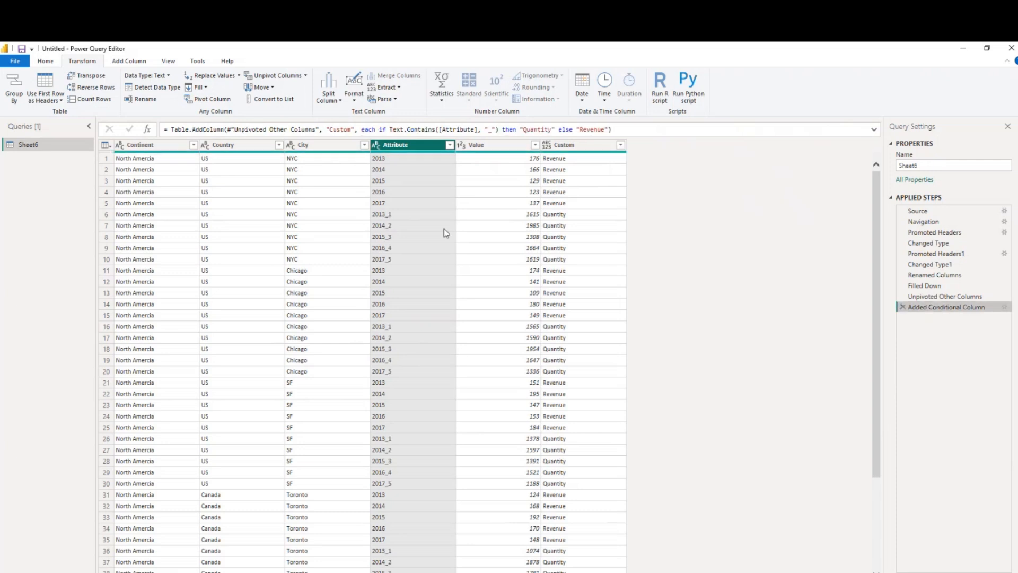
right_click(394, 160)
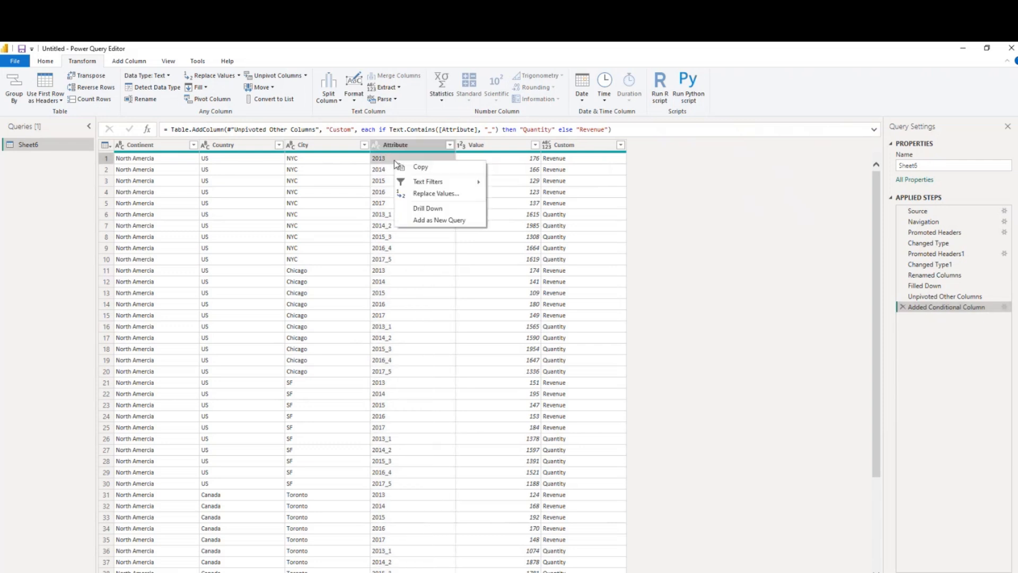
click(430, 194)
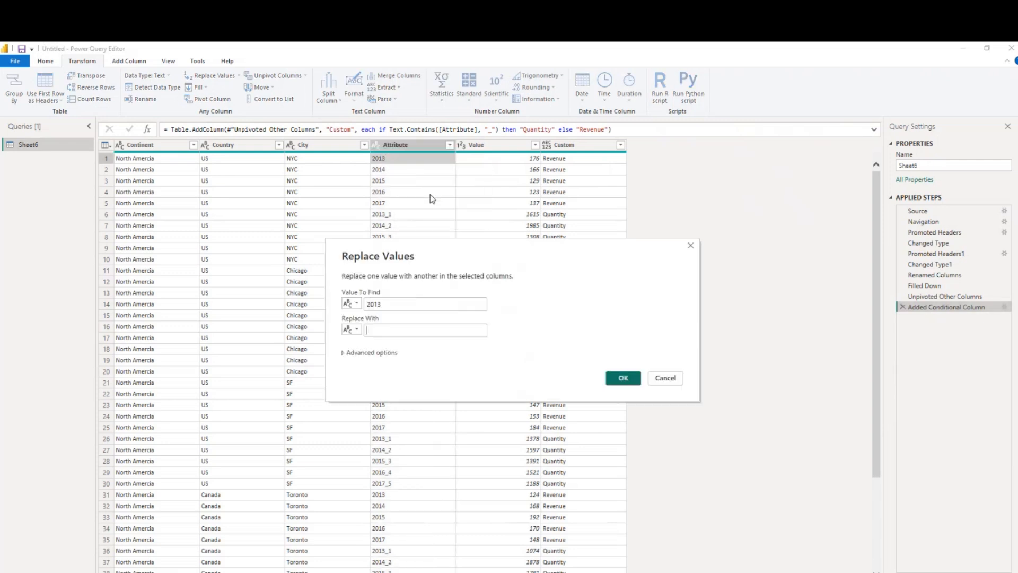
click(656, 384)
Replace the value 2013_1 with 2013 in the Attribute column
click(395, 214)
right_click(396, 214)
click(428, 249)
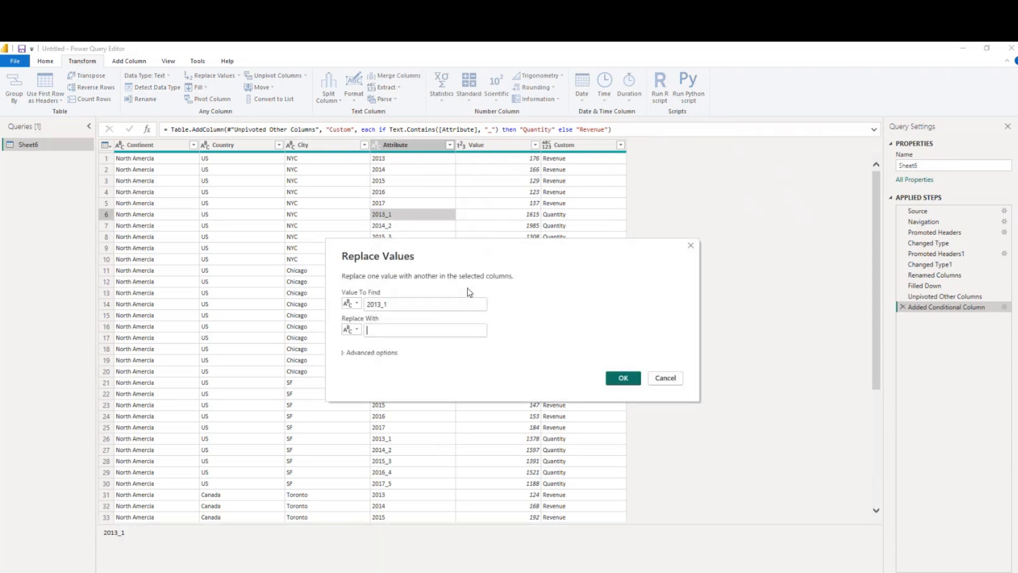
drag(380, 305, 366, 305)
key(ctrl+c)
click(465, 332)
key(ctrl+v)
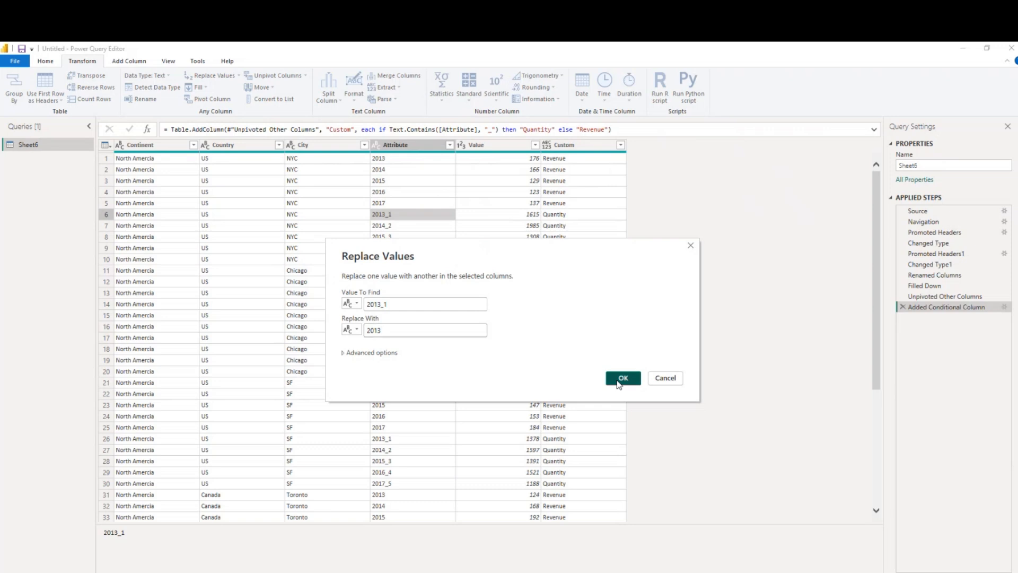
click(618, 379)
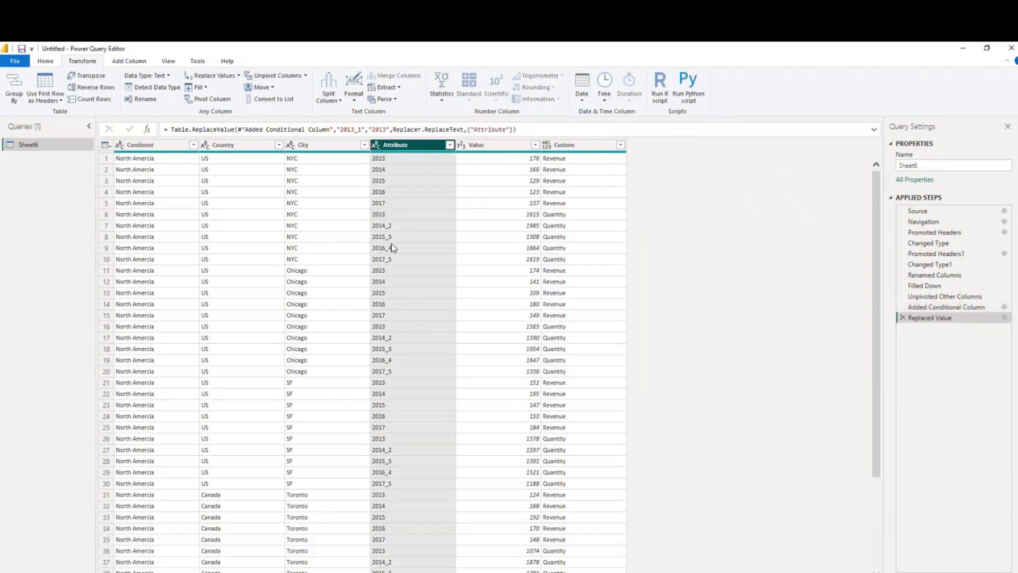
Replace the value 2014_2 with 2014 in the Attribute column
right_click(391, 228)
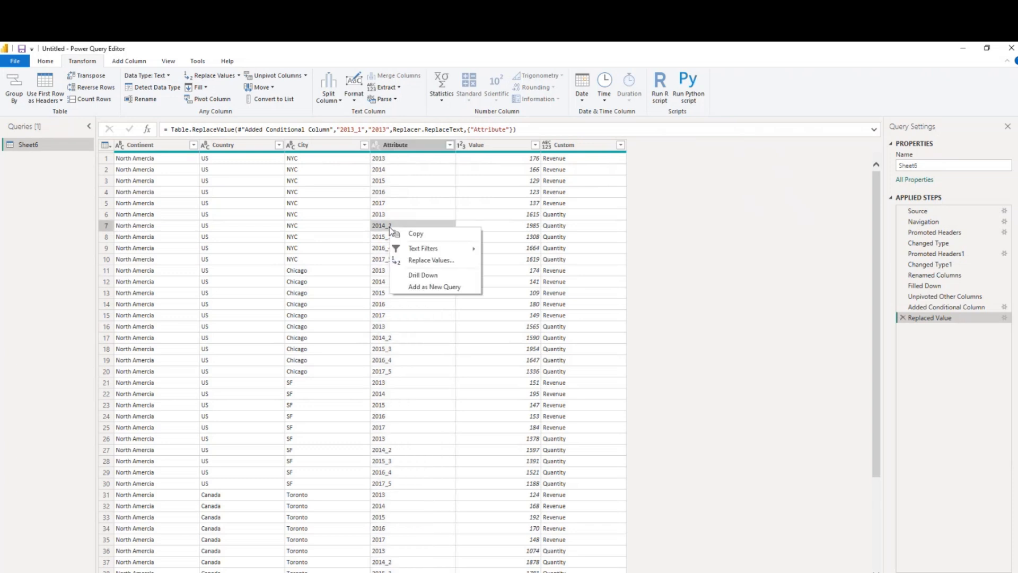
click(414, 263)
key(Tab)
text(2013)
key(BackSpace)
text(4)
click(624, 377)
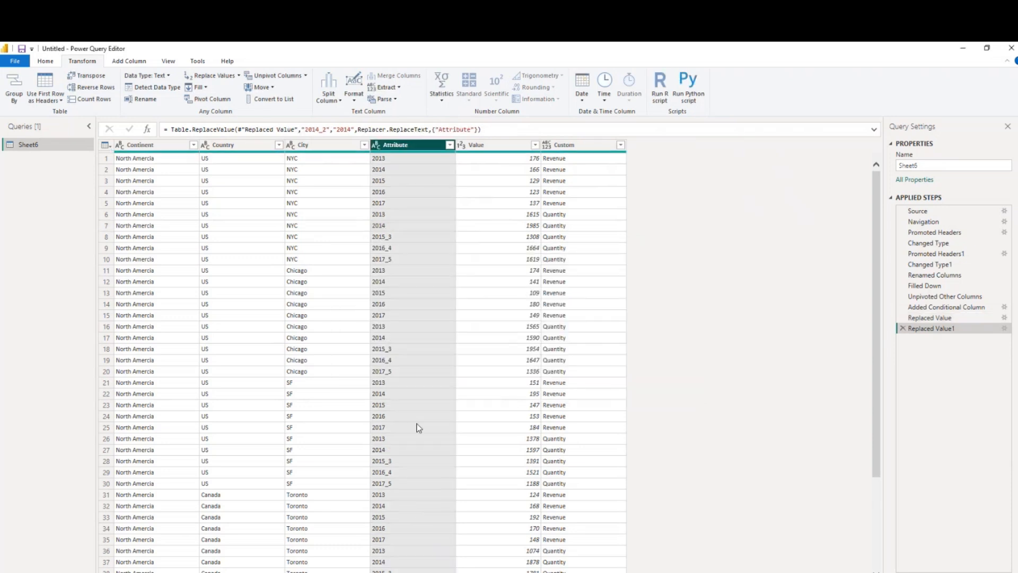
Replace the value 2015_3 with 2015 in the Attribute column
right_click(387, 239)
click(416, 273)
click(384, 332)
text(2014)
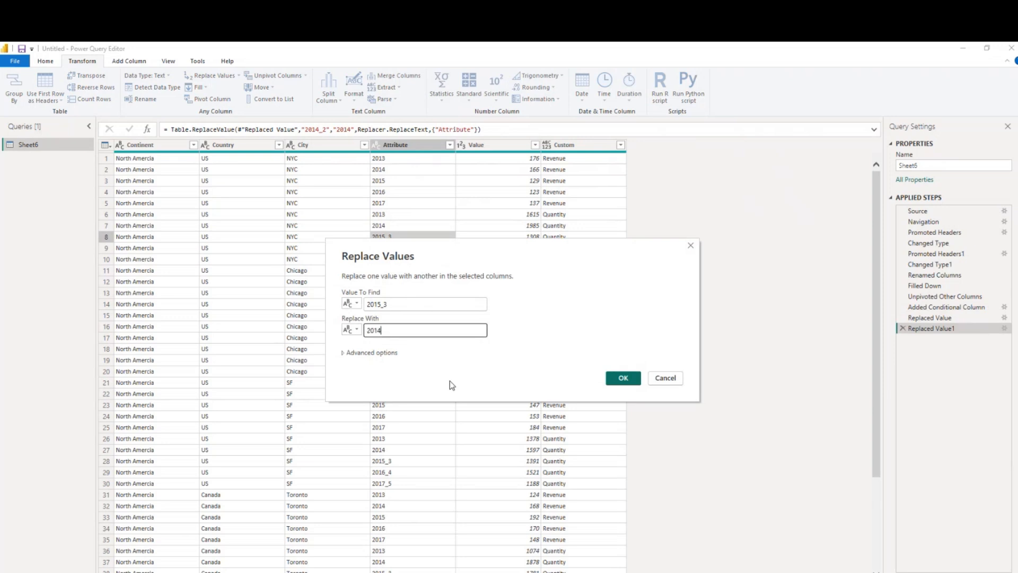
click(621, 379)
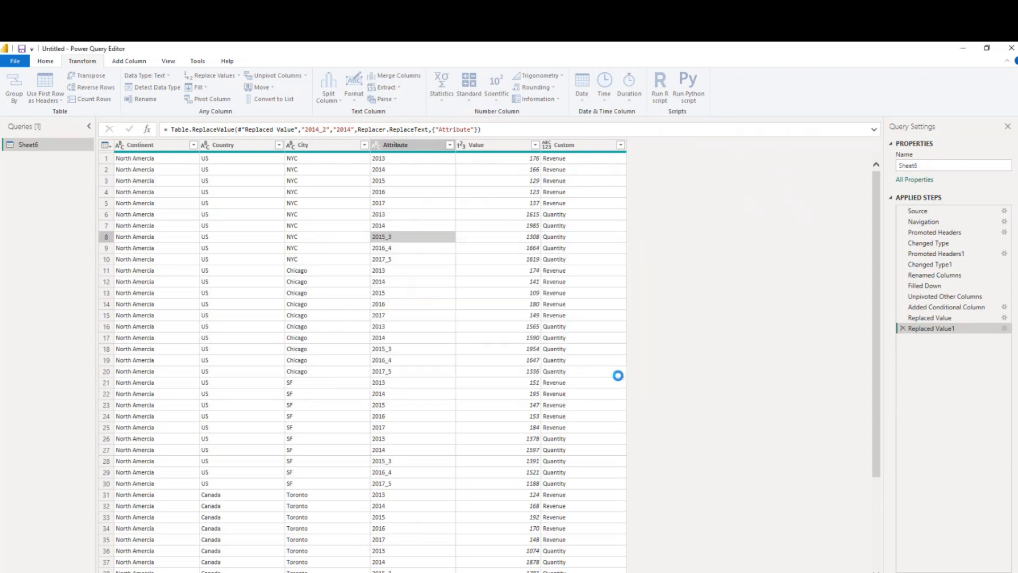
Replace the value 2016_4 with 2016 in the Attribute column
click(390, 252)
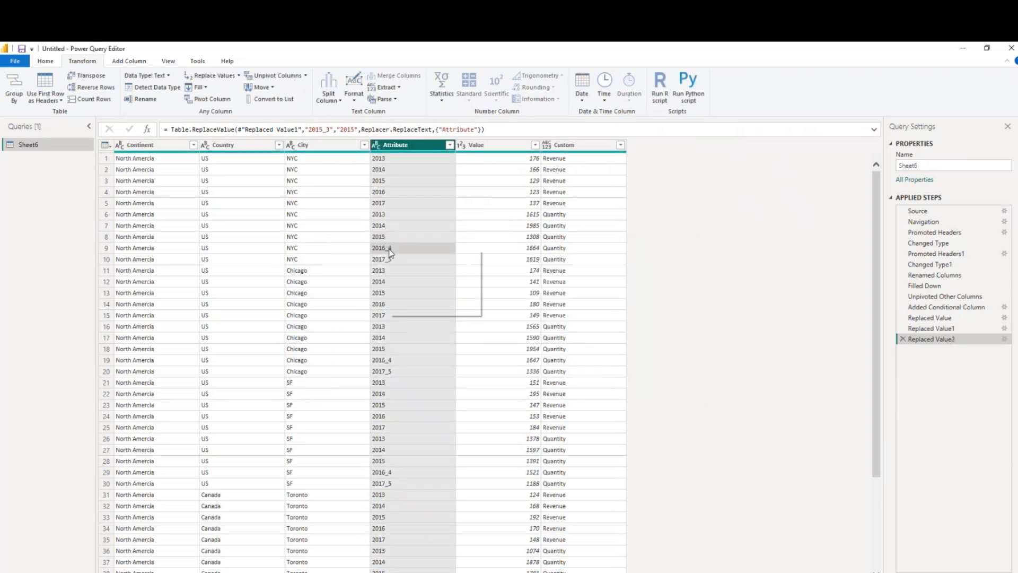
right_click(390, 252)
click(419, 281)
text(20136)
click(623, 378)
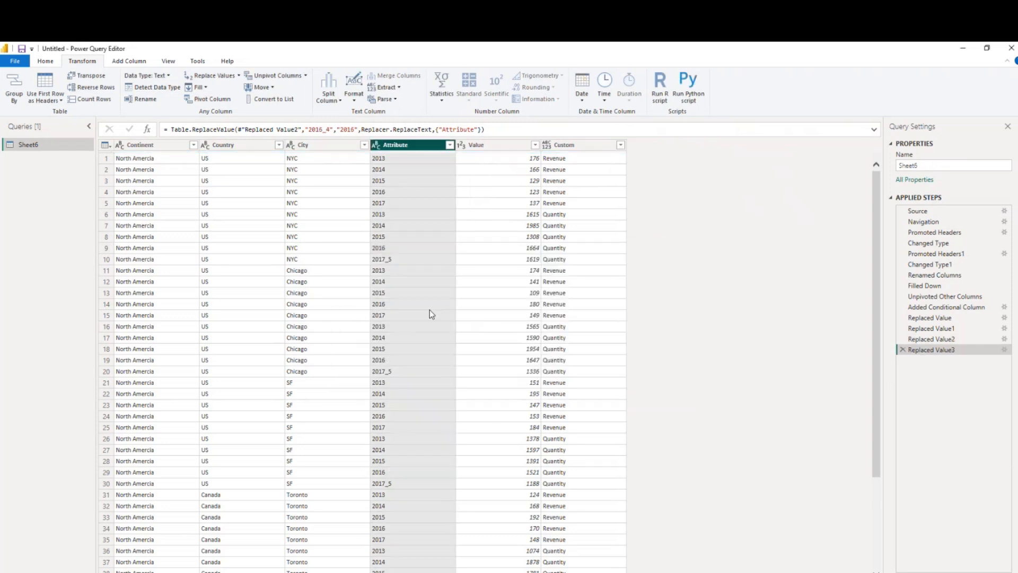
Replace the value 2017_5 with 2017 in the Attribute column
click(399, 260)
right_click(398, 260)
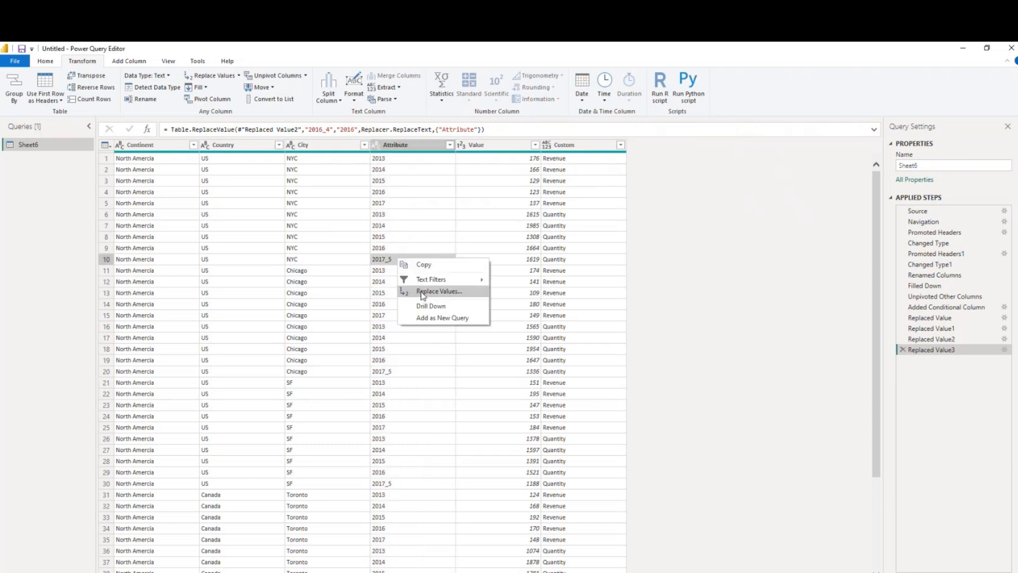
click(423, 292)
text(2013)
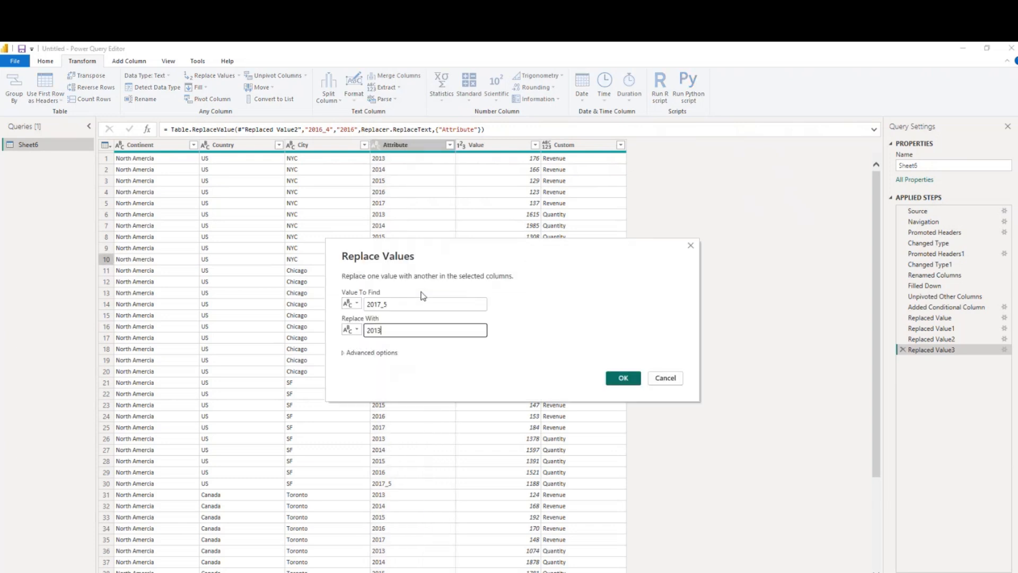
text(7)
click(624, 378)
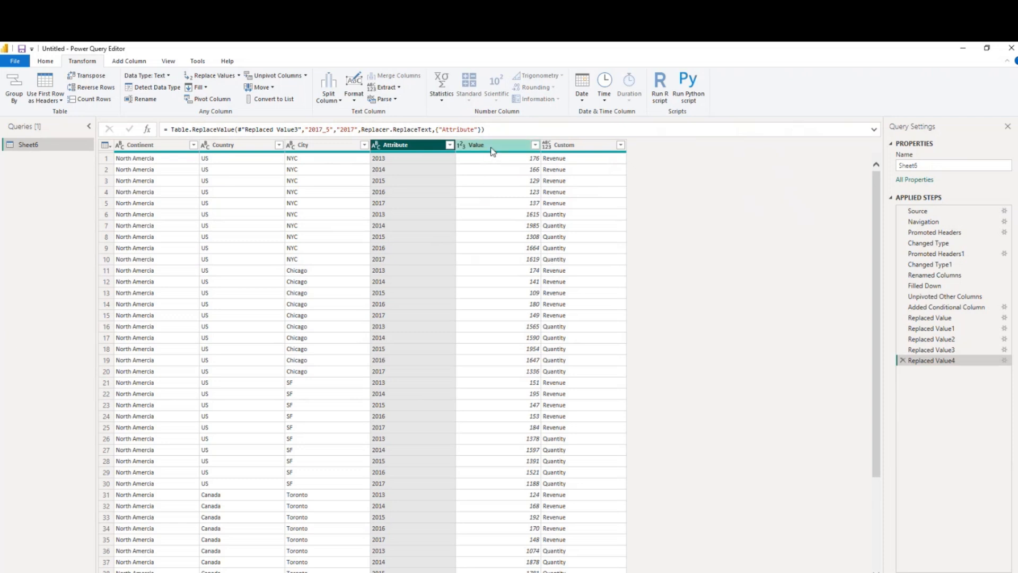
Pivot the Custom column using Value as the values column, with the aggregate function set to Don't Aggregate
click(581, 151)
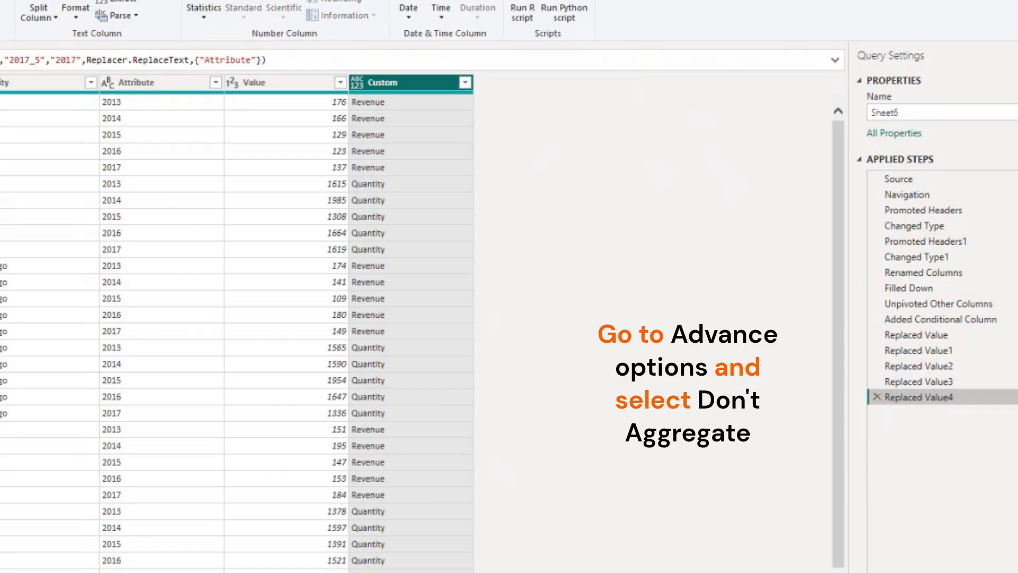
click(212, 99)
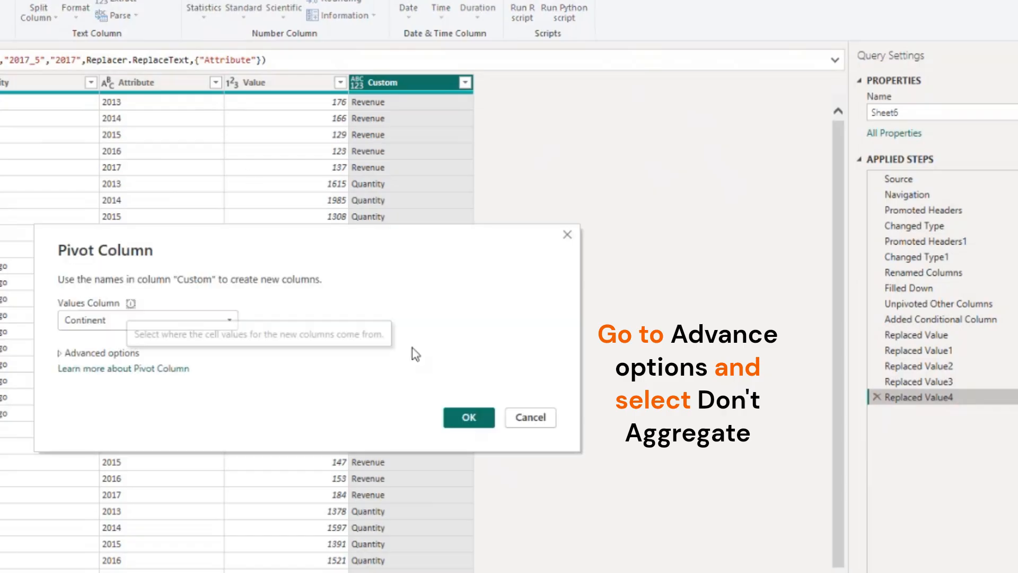
click(104, 322)
click(111, 403)
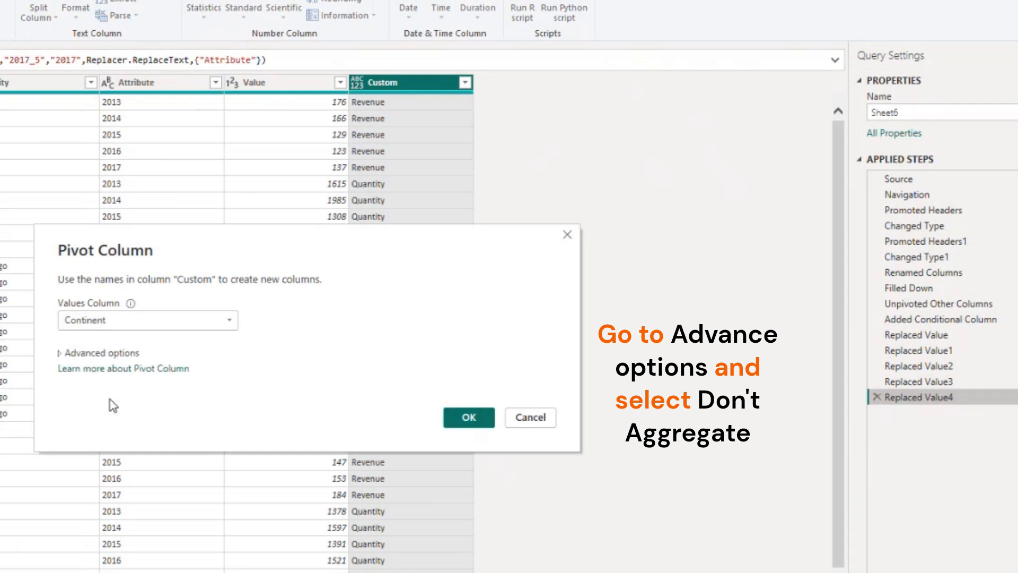
click(62, 353)
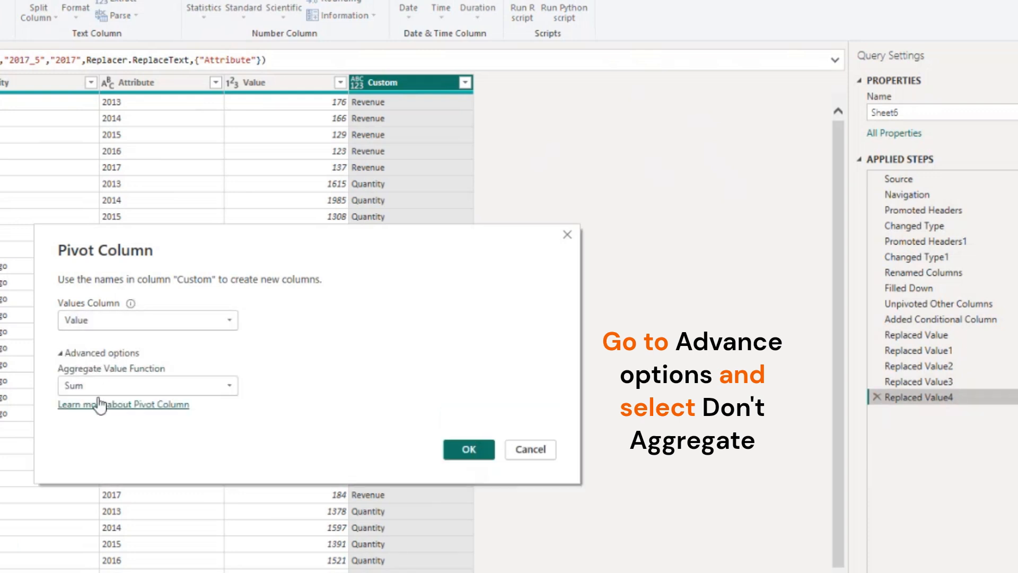
click(106, 386)
click(121, 514)
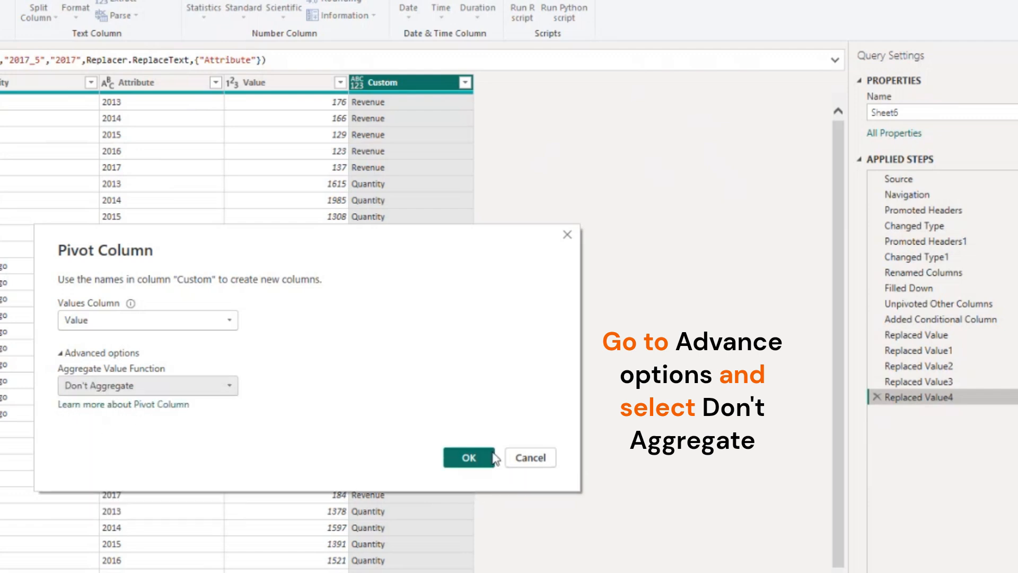
click(456, 452)
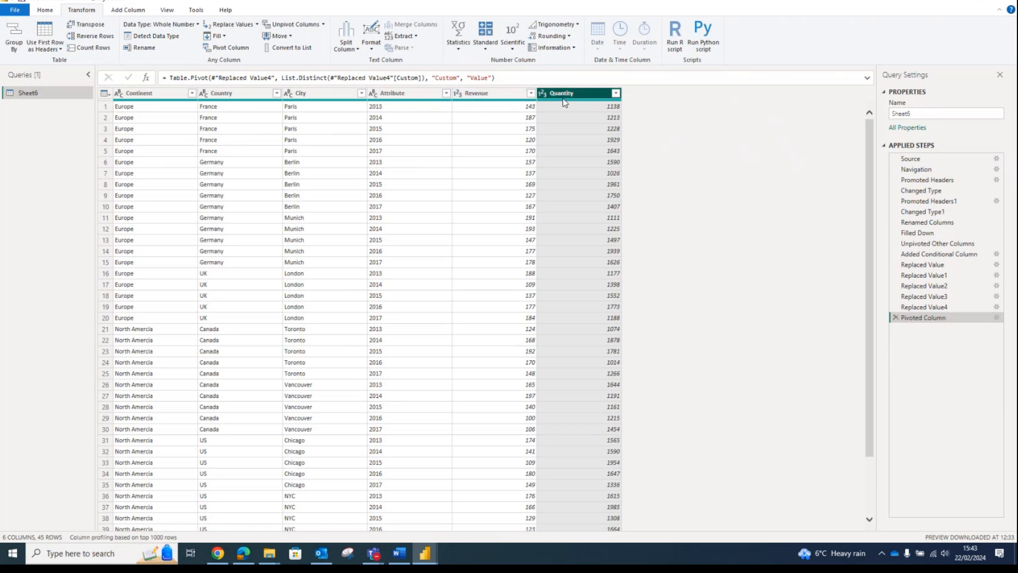
Rename the Attribute column to Year
click(393, 94)
double_click(394, 95)
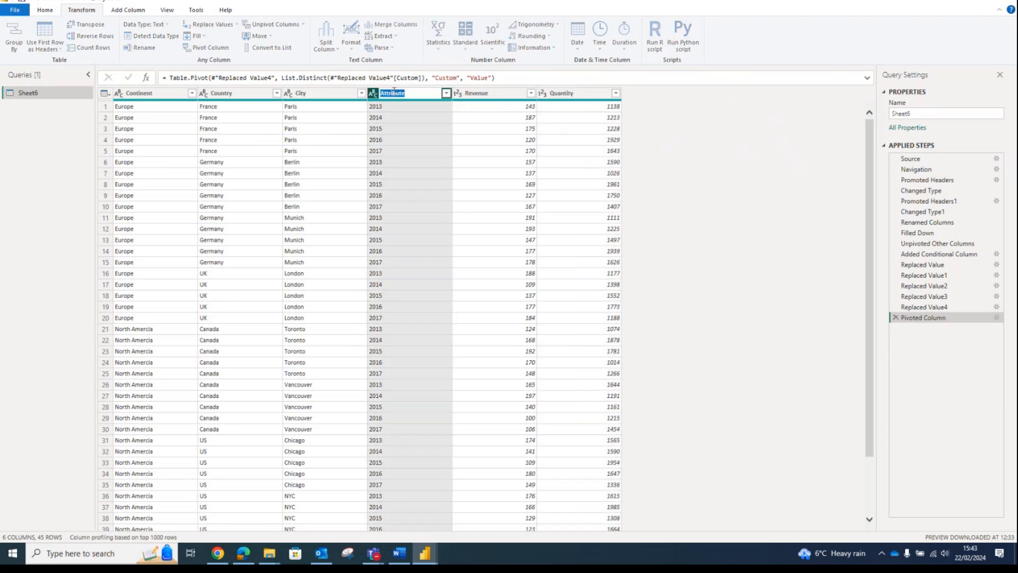
text(Year)
key(Return)
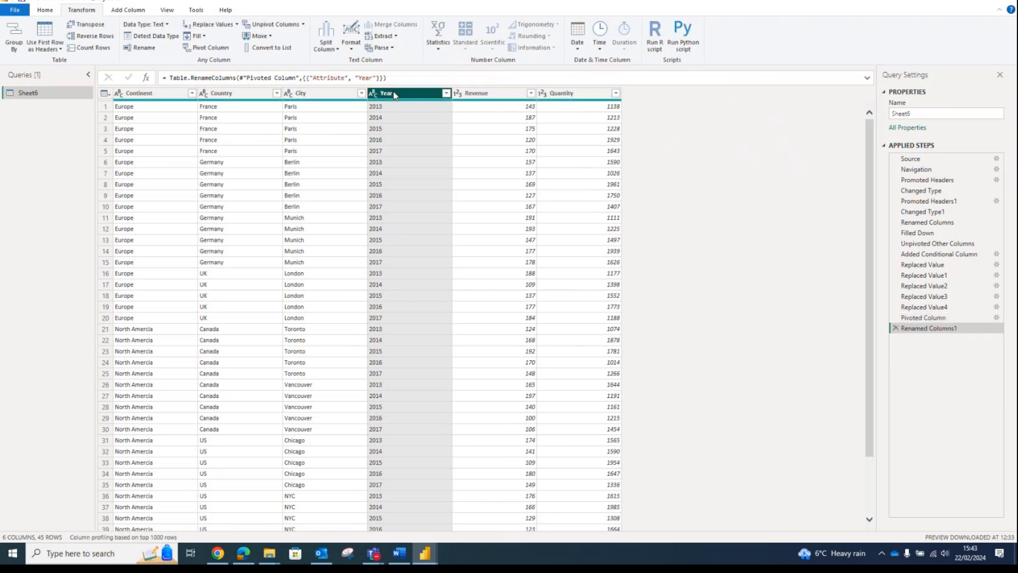